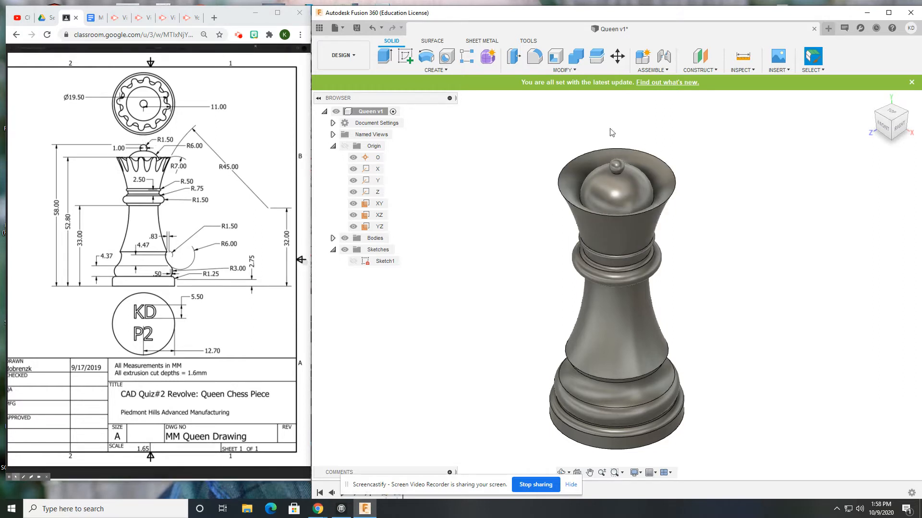
Create a construction plane offset 58 in from the XZ origin plane, level with the queen's top.
left_click(651, 183)
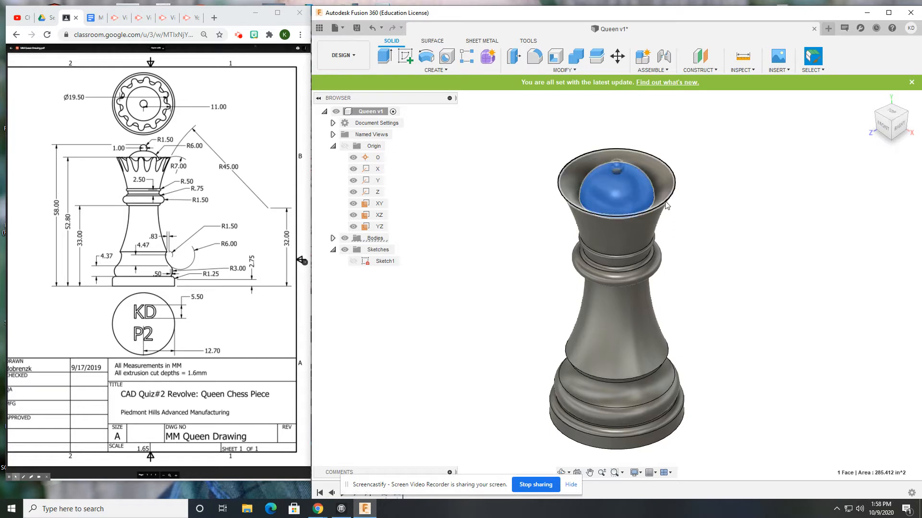
left_click(660, 202)
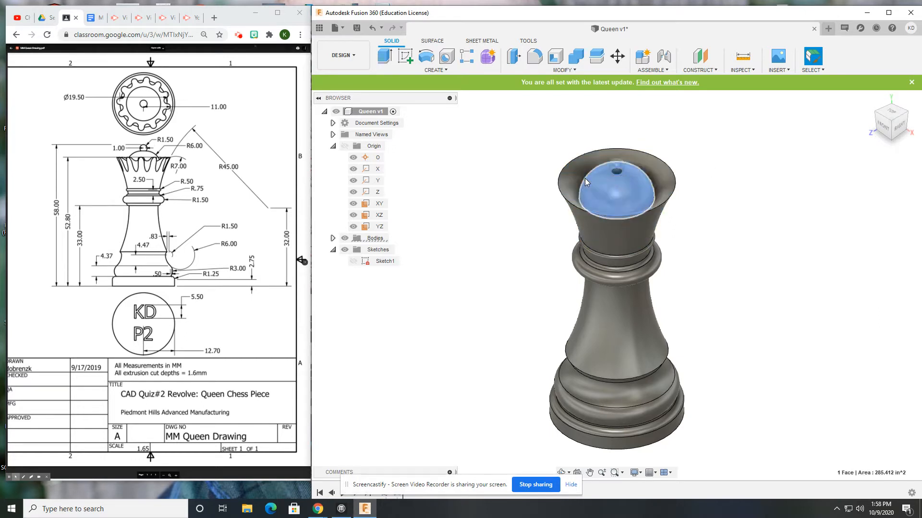
left_click(701, 70)
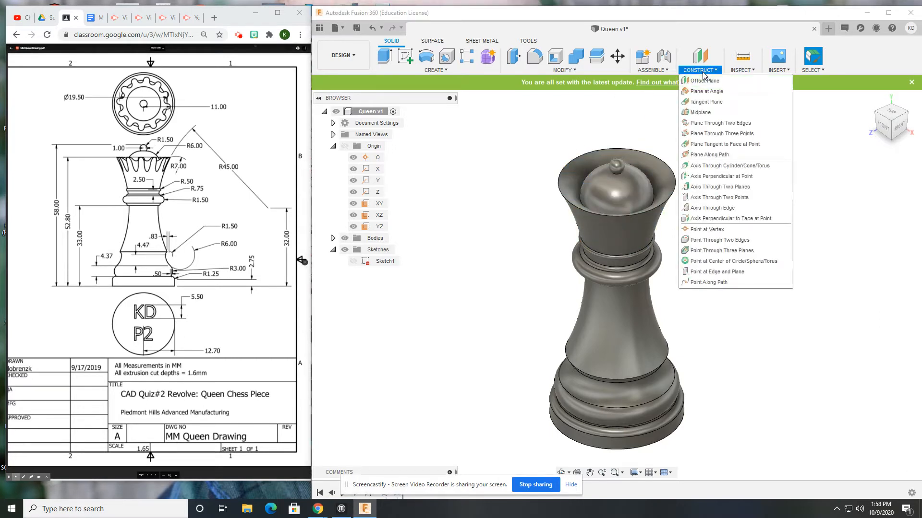
left_click(713, 82)
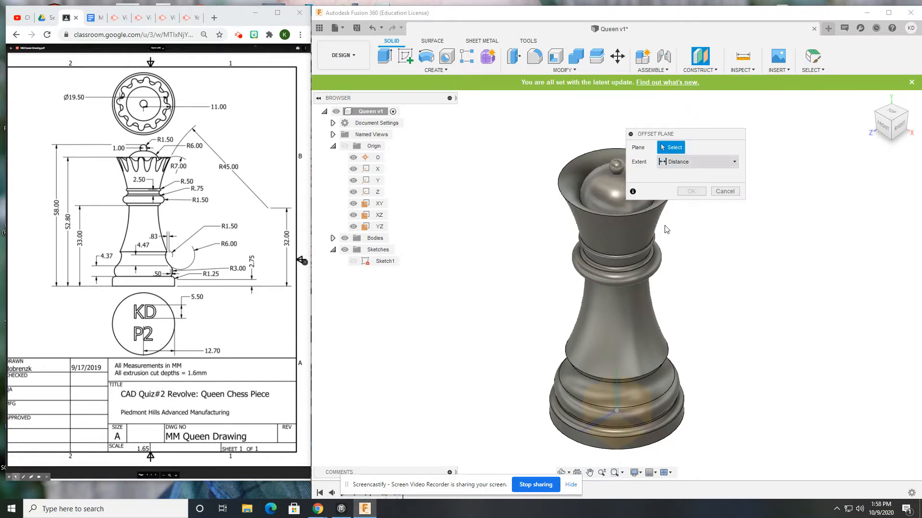
middle_click_drag(581, 355, 673, 373, "shift")
left_click(617, 393)
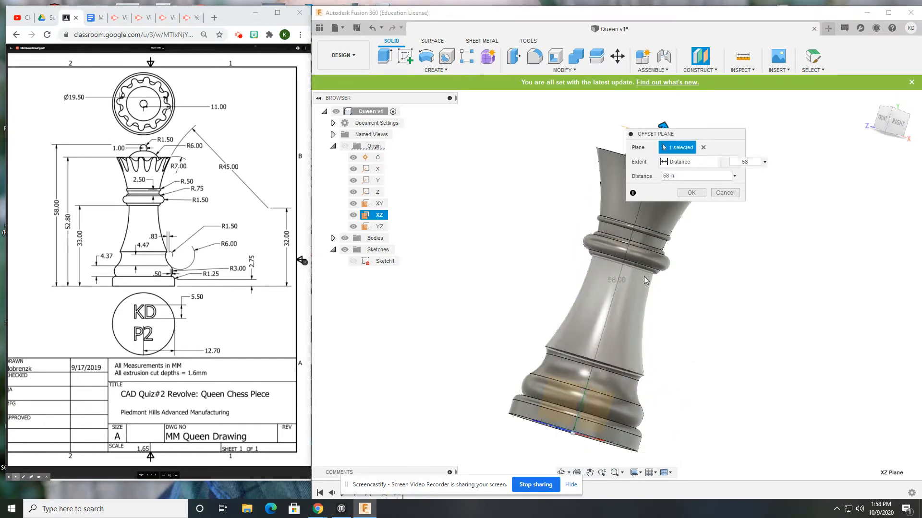
mouse_move(644, 277)
middle_mouse_down("shift")
mouse_move(664, 278)
mouse_move(664, 286)
middle_mouse_up("shift")
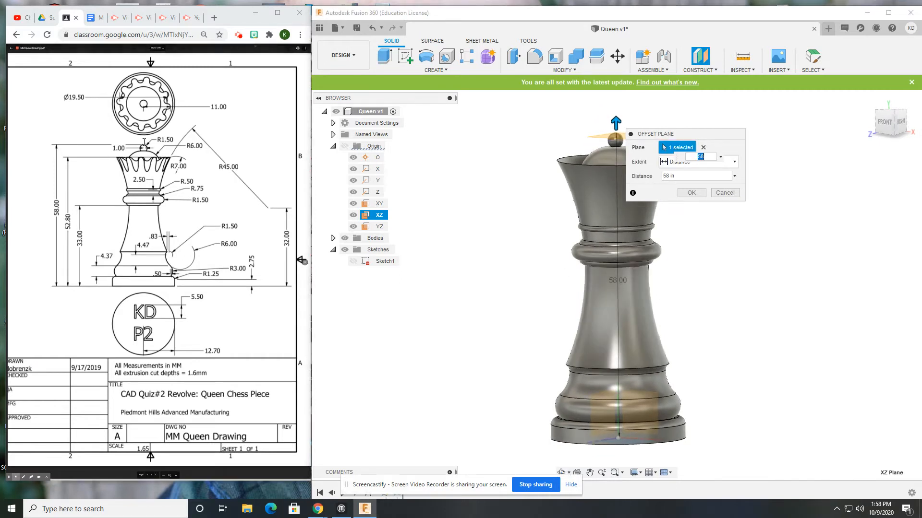
left_click(691, 193)
middle_click_drag(644, 150, 648, 146, "shift")
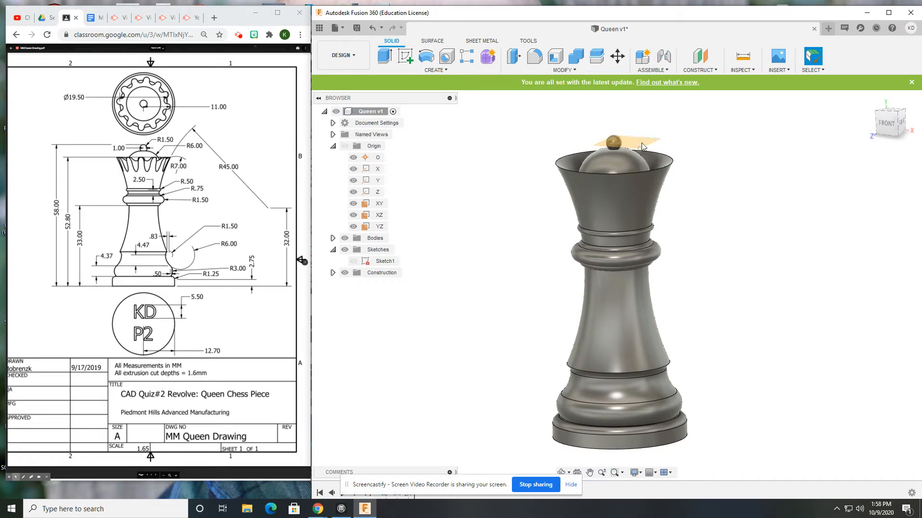
Start a sketch on the offset plane above the queen and project the crown's outer rim edge into it.
left_click(405, 56)
left_click(651, 146)
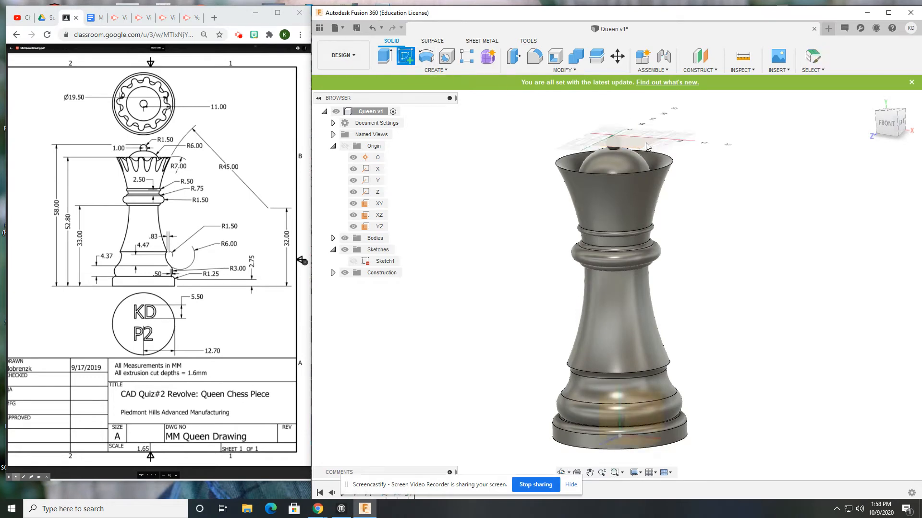
left_click(646, 144)
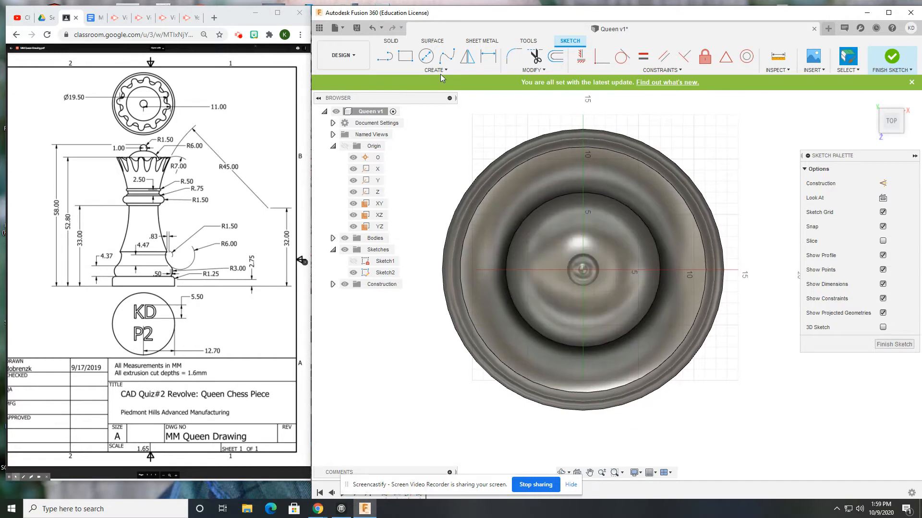
left_click(437, 71)
mouse_move(425, 240)
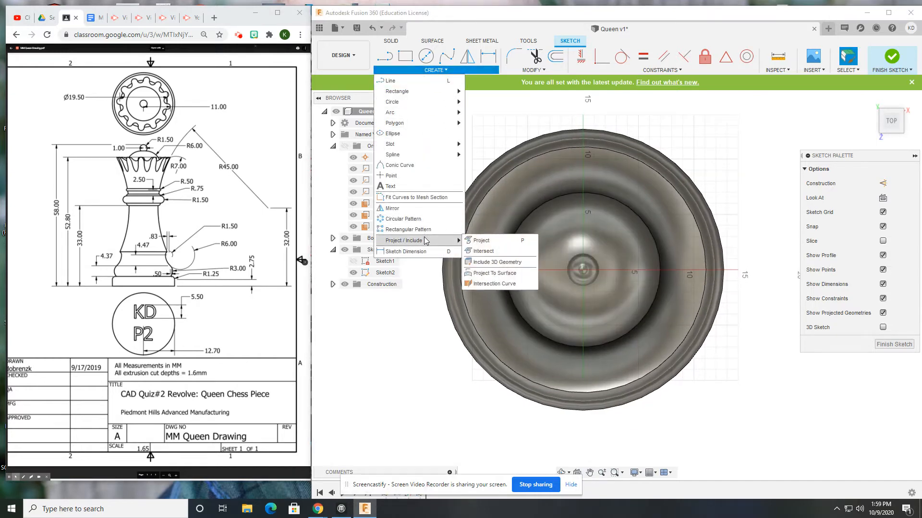
left_click(481, 240)
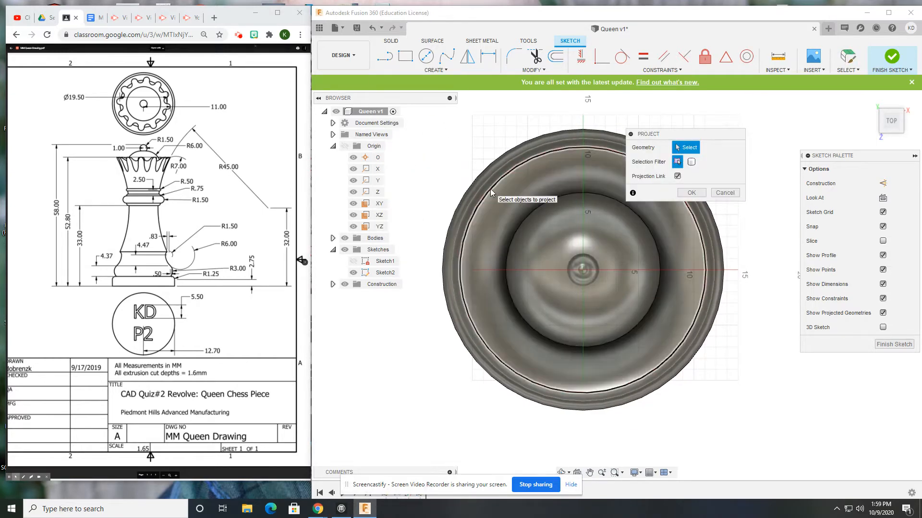
left_click(491, 192)
mouse_move(491, 193)
middle_mouse_down("shift")
mouse_move(546, 228)
mouse_move(567, 229)
mouse_move(468, 229)
mouse_move(461, 218)
mouse_move(467, 223)
mouse_move(476, 182)
middle_mouse_up("shift")
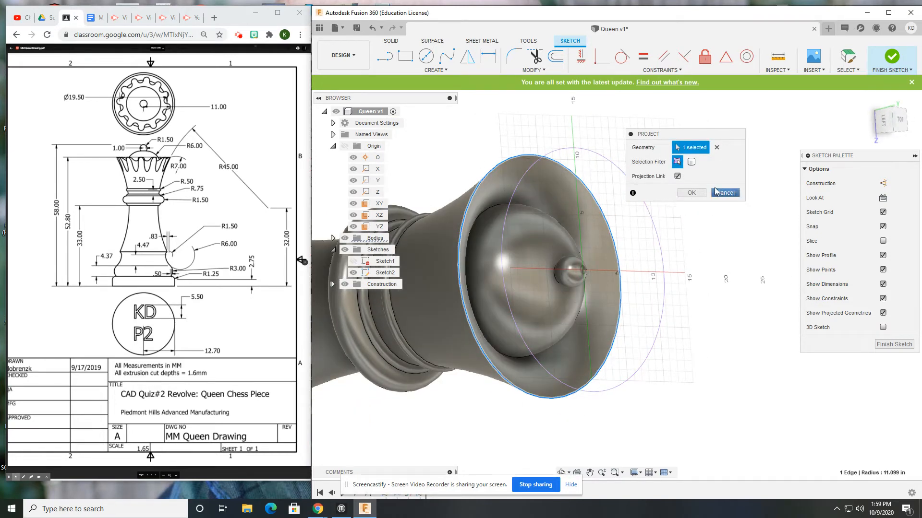
left_click(691, 193)
middle_click_drag(687, 202, 665, 280, "shift")
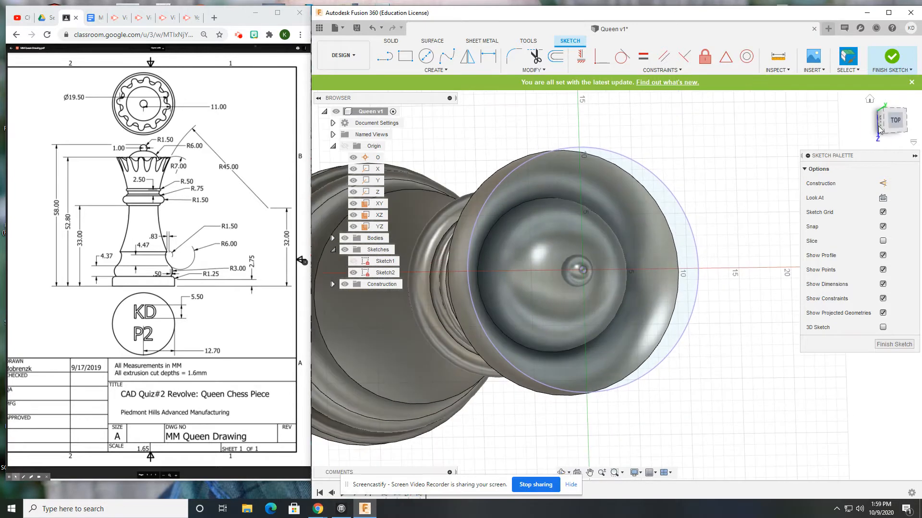
left_click(895, 121)
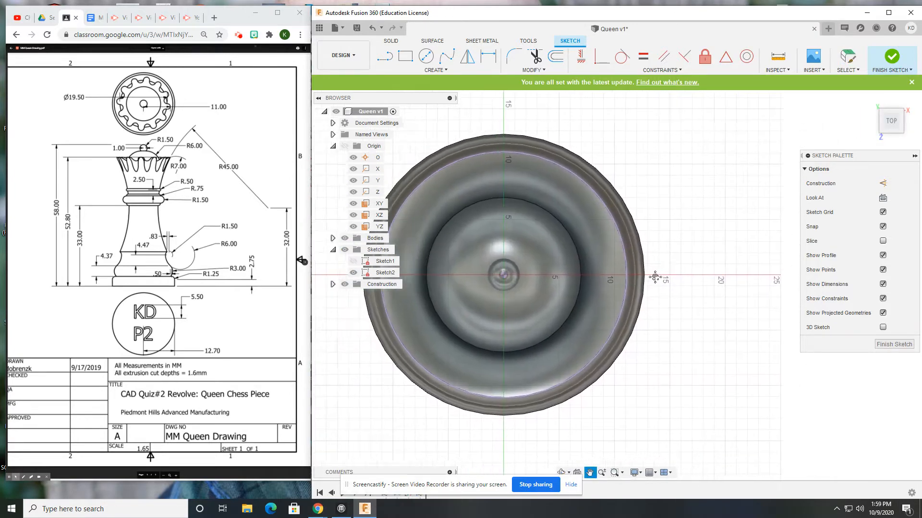
Draw a construction circle inside the projected rim near the crown's centre and dimension its diameter to 19.50.
left_click(384, 56)
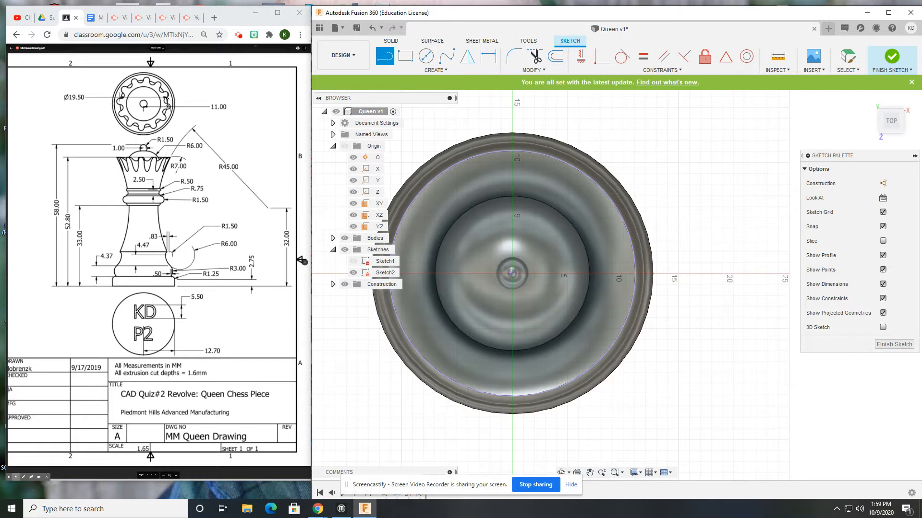
left_click(426, 56)
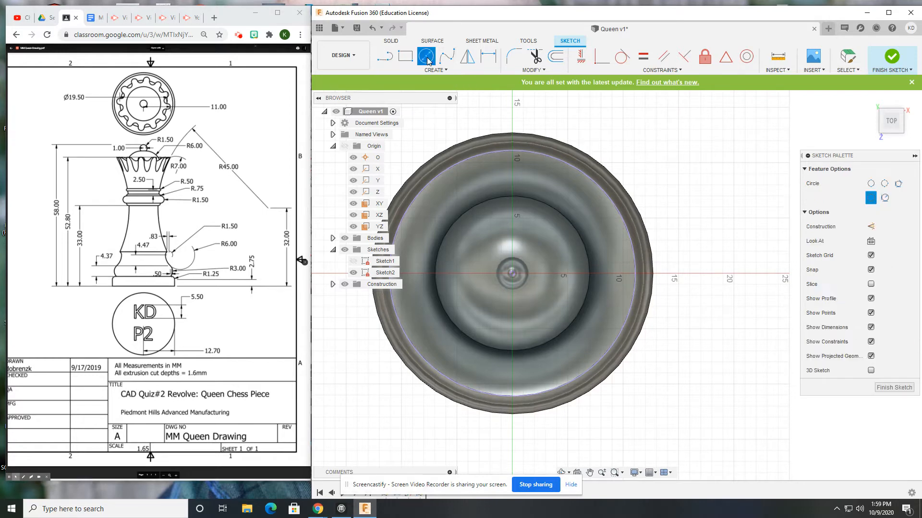
left_click(871, 226)
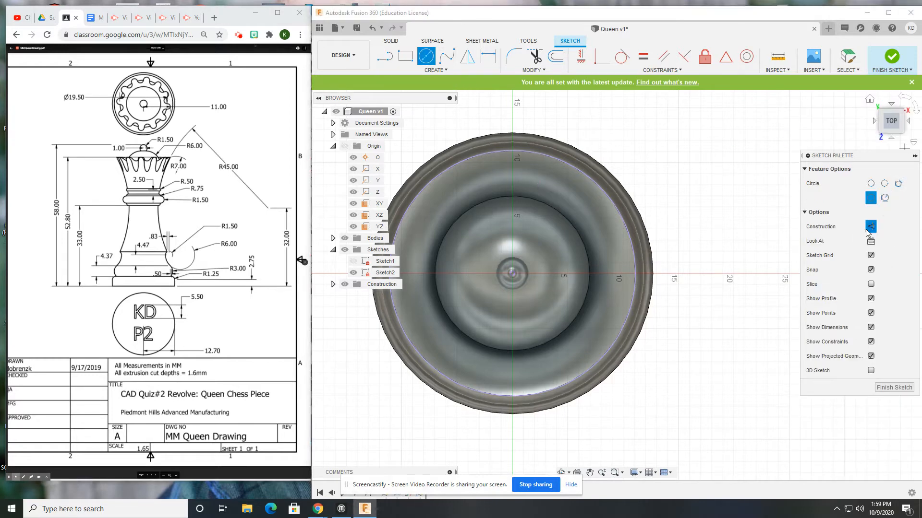
left_click(506, 274)
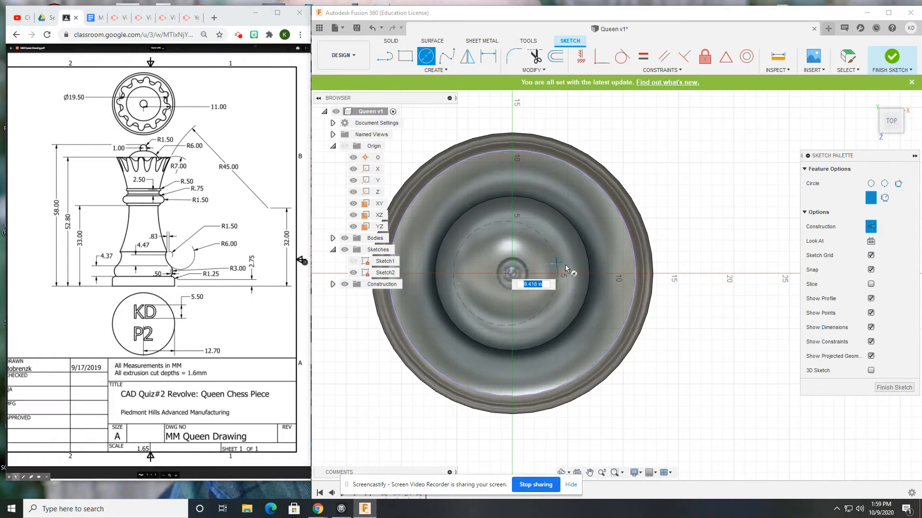
left_click(613, 254)
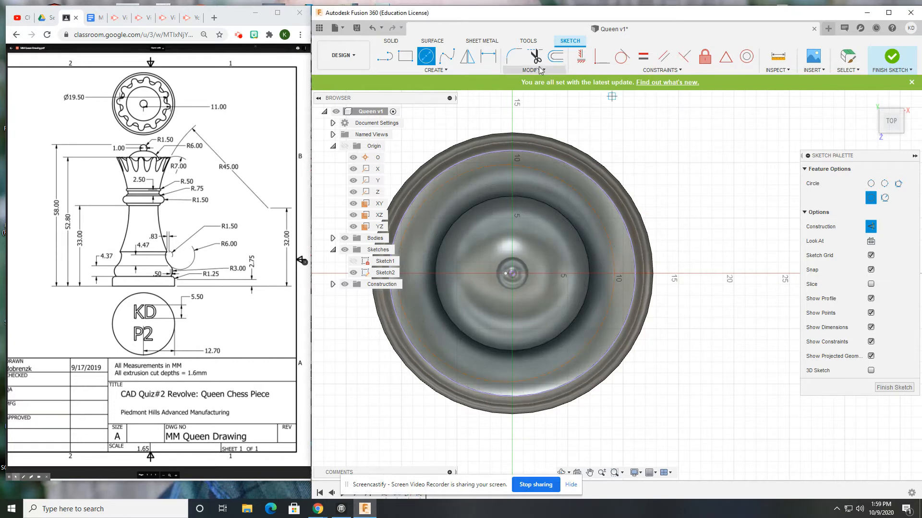
left_click(496, 58)
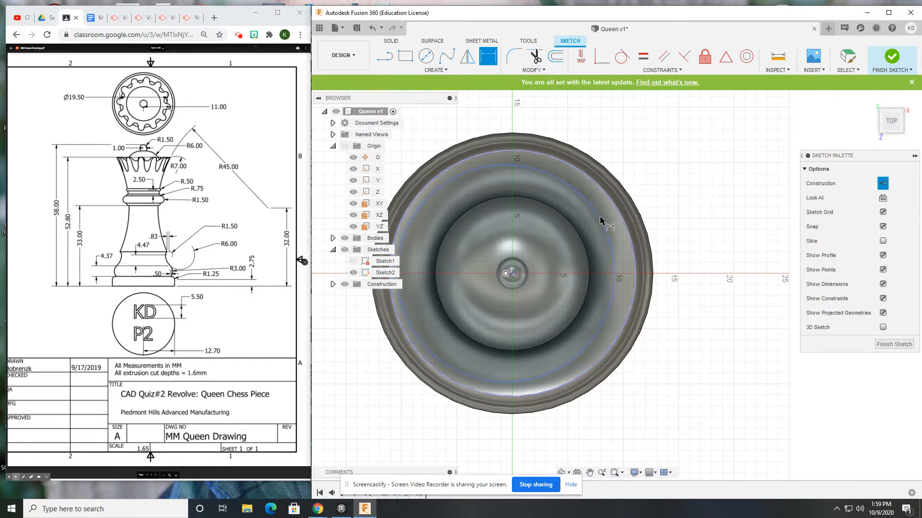
left_click(612, 202)
left_click(672, 202)
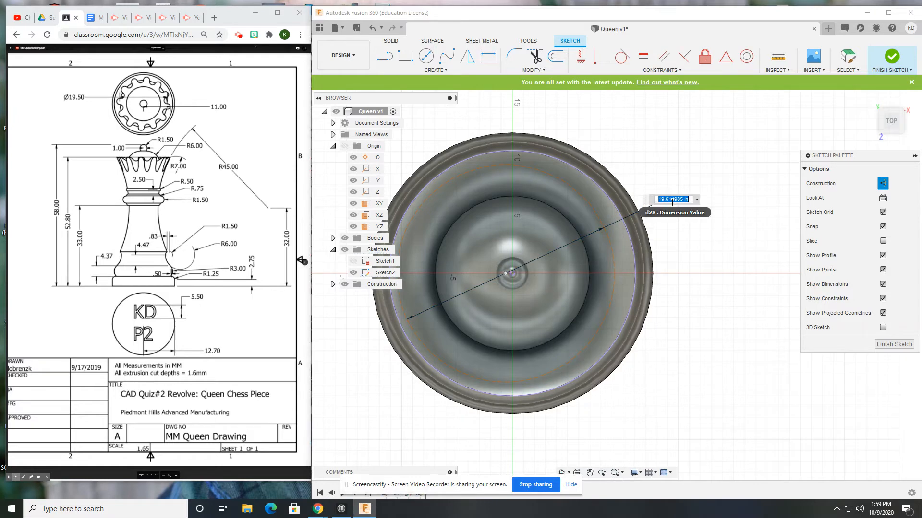
key("Return")
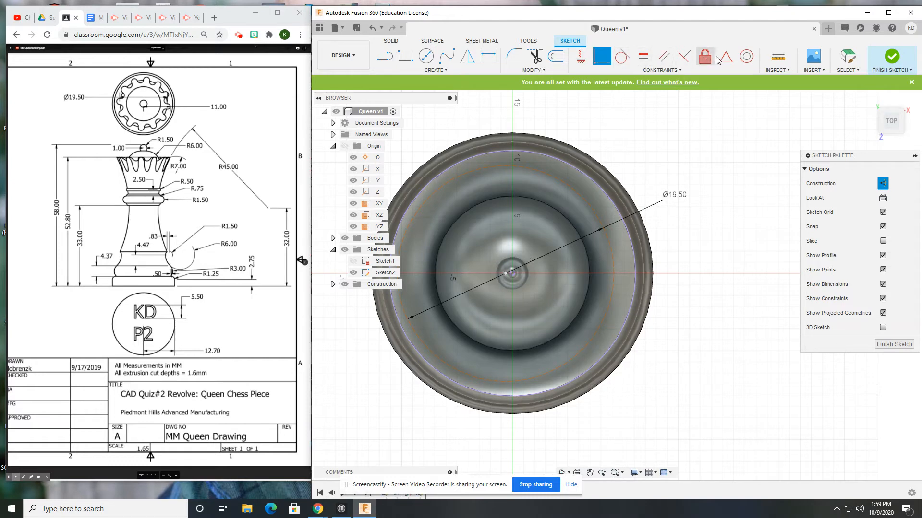
Make the 19.50 construction circle concentric with the projected crown rim.
left_click(661, 70)
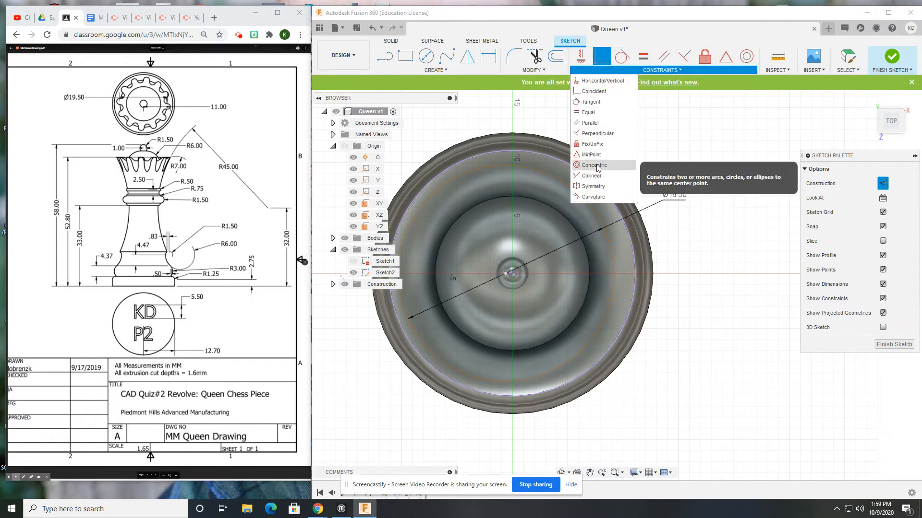
left_click(624, 165)
left_click(582, 174)
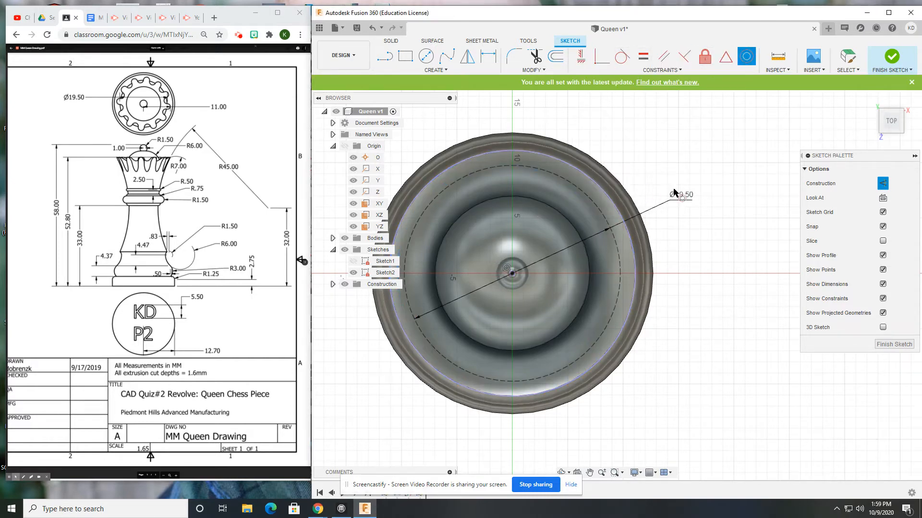
left_click(580, 192)
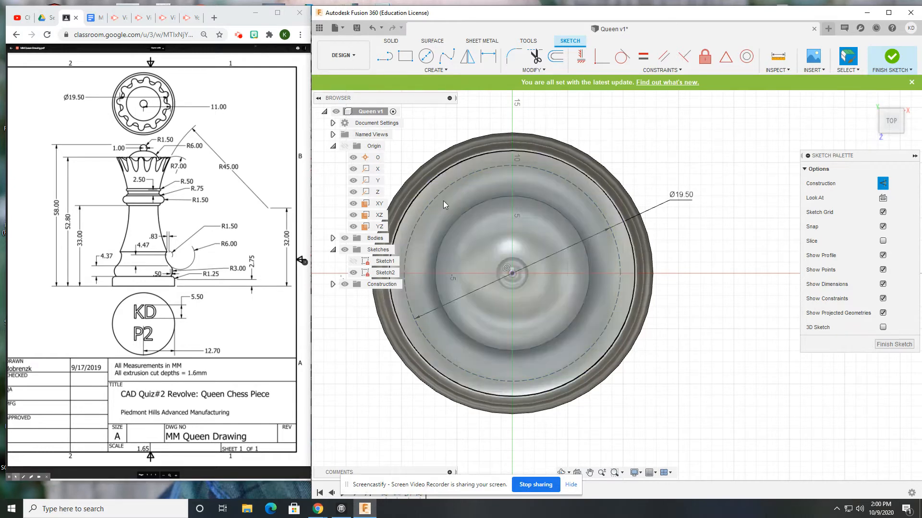
mouse_move(486, 180)
middle_mouse_down()
mouse_move(457, 183)
mouse_move(559, 164)
middle_mouse_up()
scroll(457, 183, "up", 2)
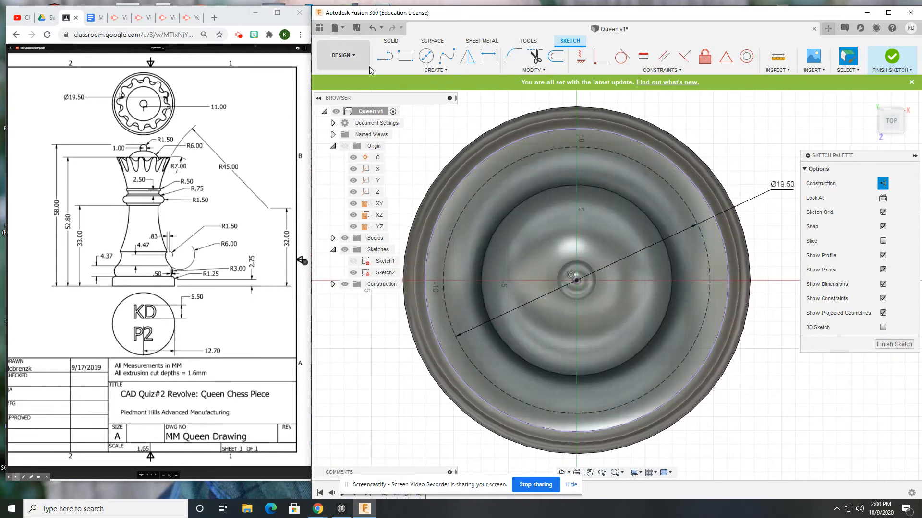
left_click(435, 70)
mouse_move(430, 110)
left_click(479, 114)
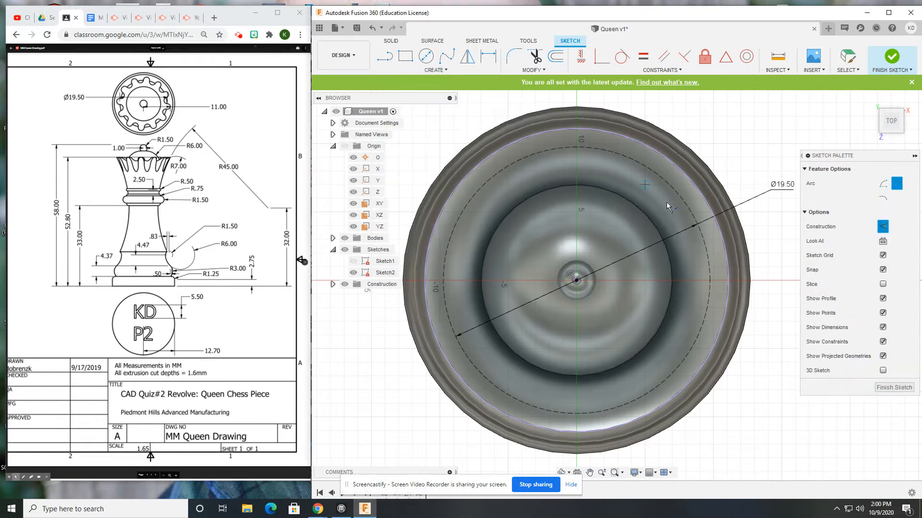
middle_click_drag(479, 115, 389, 121)
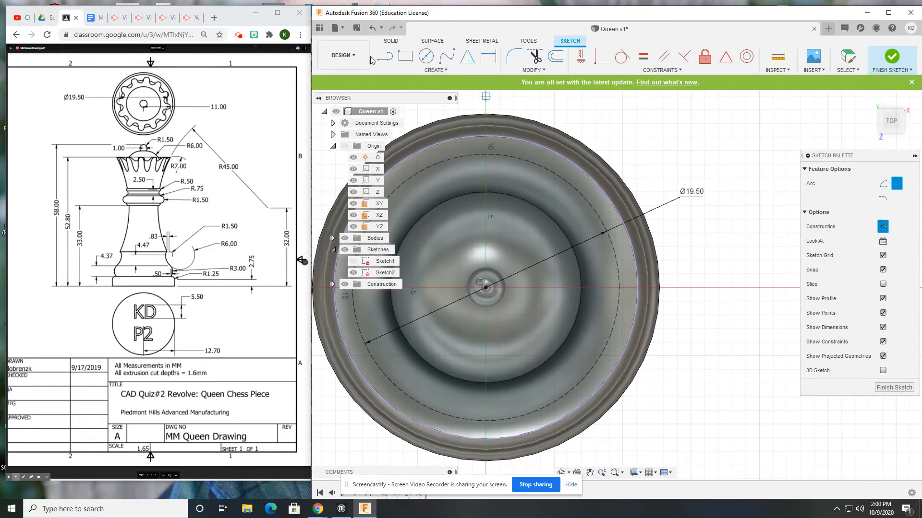
Draw a vertical and a horizontal construction line from the crown's centre out to the projected rim.
left_click(384, 57)
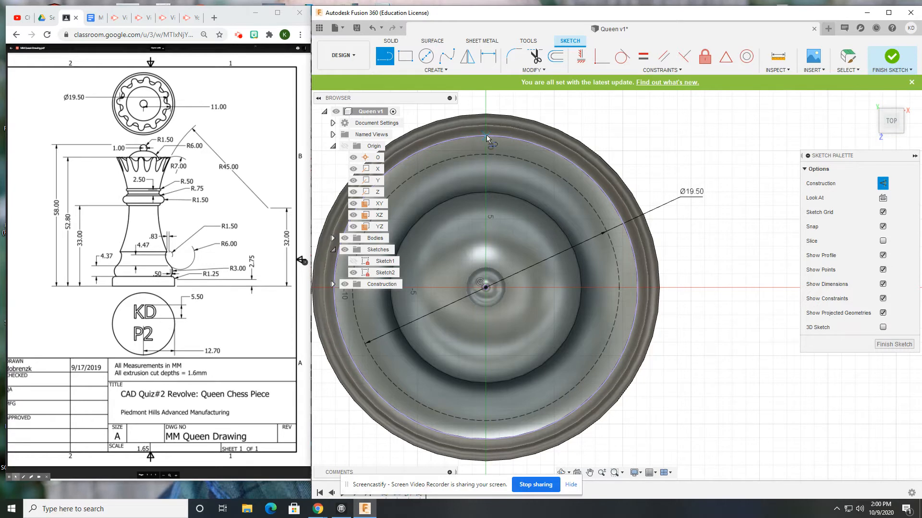
left_click(486, 288)
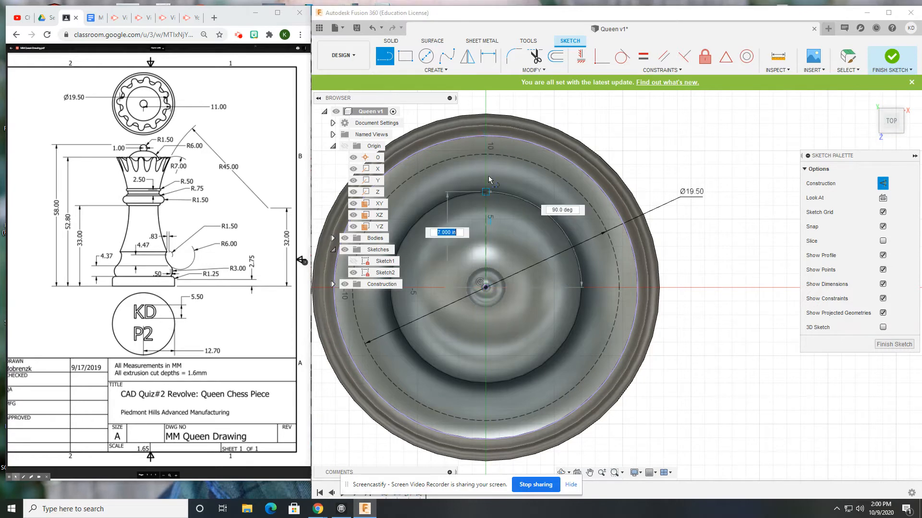
double_click(487, 137)
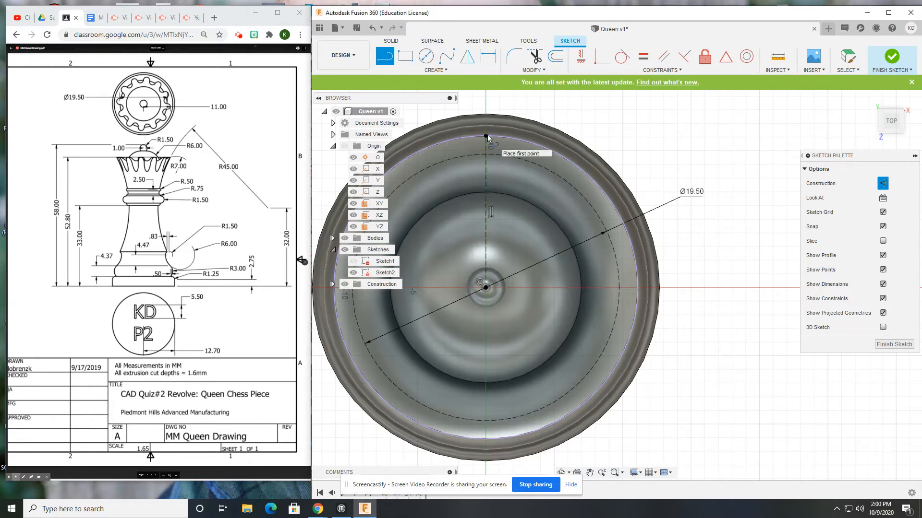
left_click(486, 288)
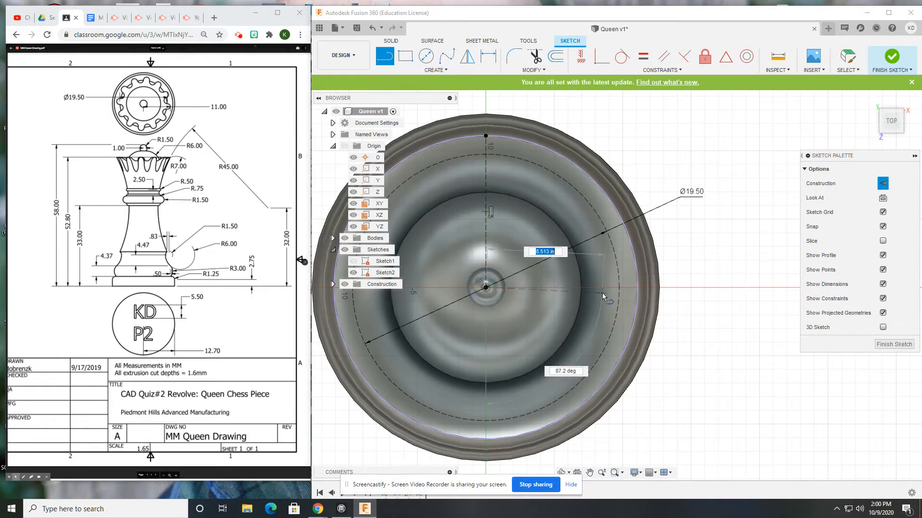
double_click(637, 287)
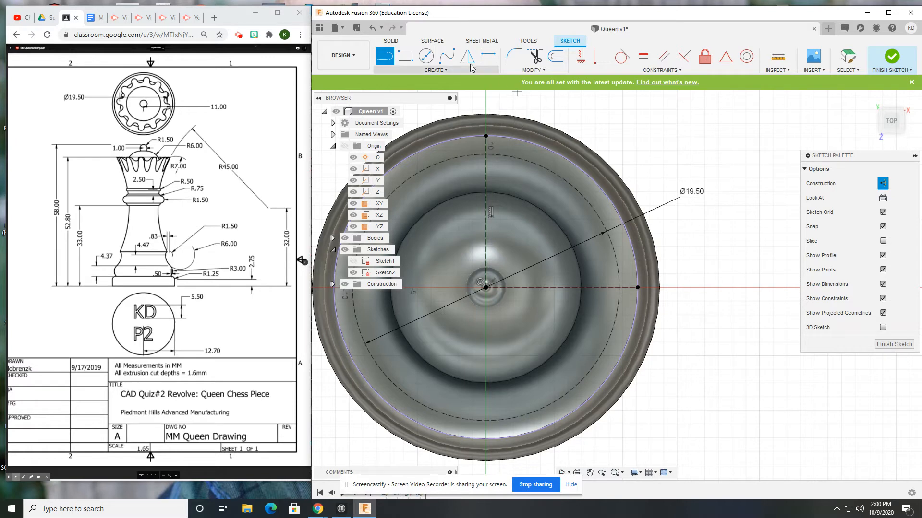
Draw a three-point arc from the vertical construction line's outer end to the 19.50 construction circle, as regular geometry.
left_click(432, 72)
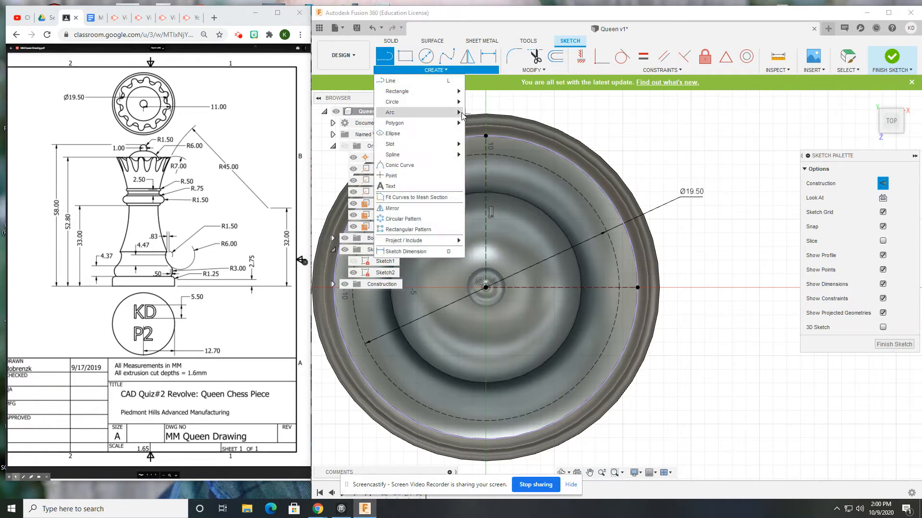
mouse_move(454, 112)
left_click(490, 113)
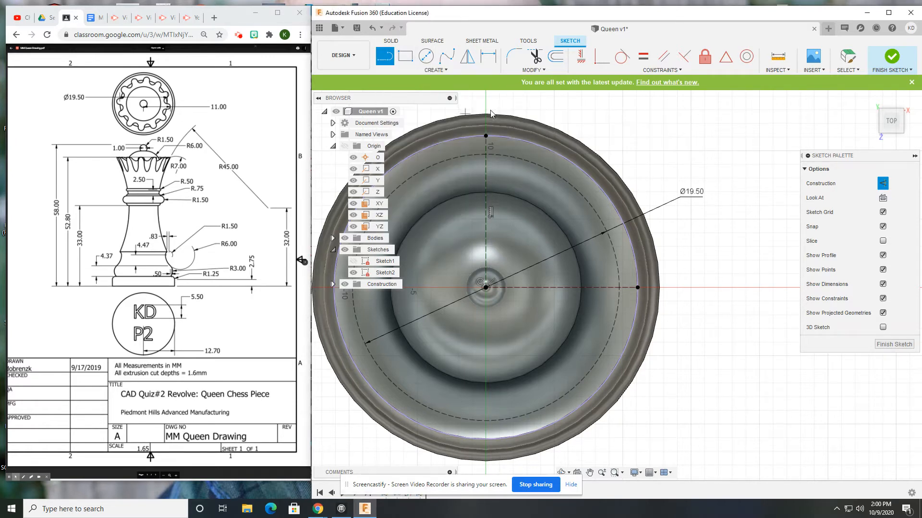
left_click(485, 136)
left_click(502, 155)
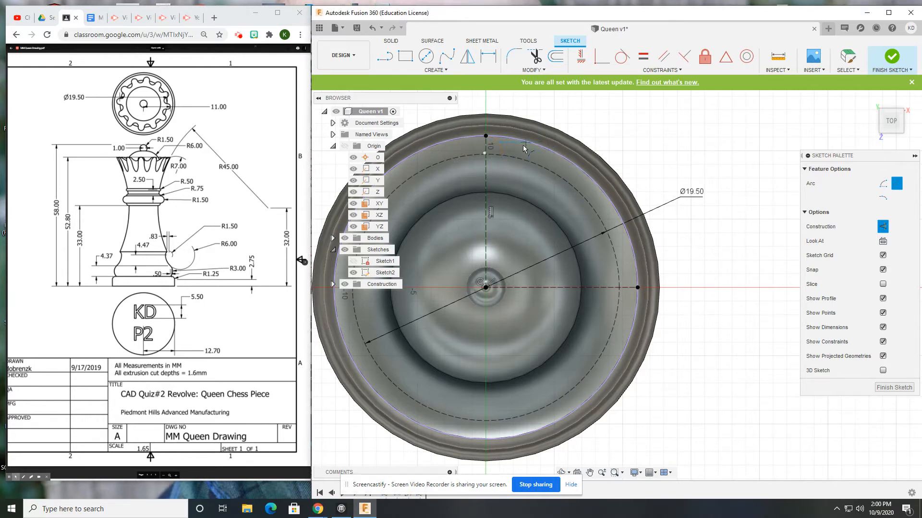
left_click(525, 150)
left_click(781, 192)
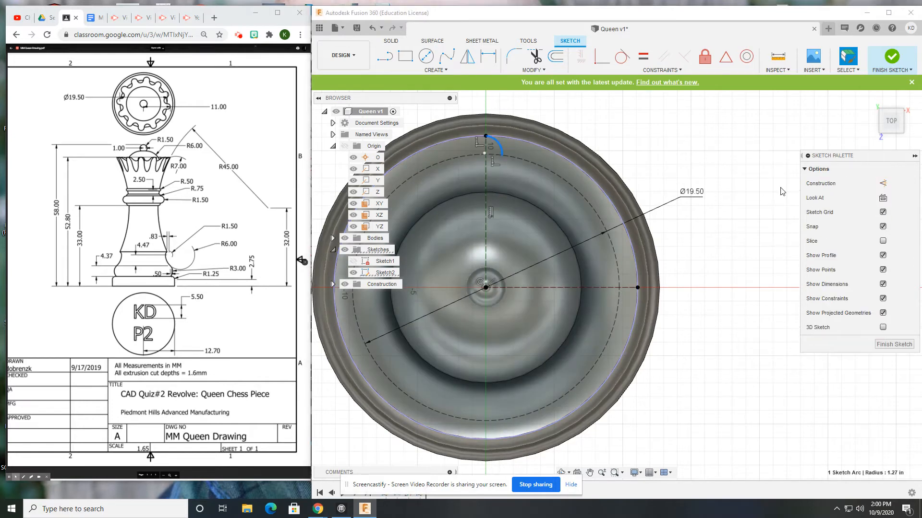
Draw a second, inward-curving three-point construction arc from the first arc's end along the 19.50 circle.
key("l")
key("x")
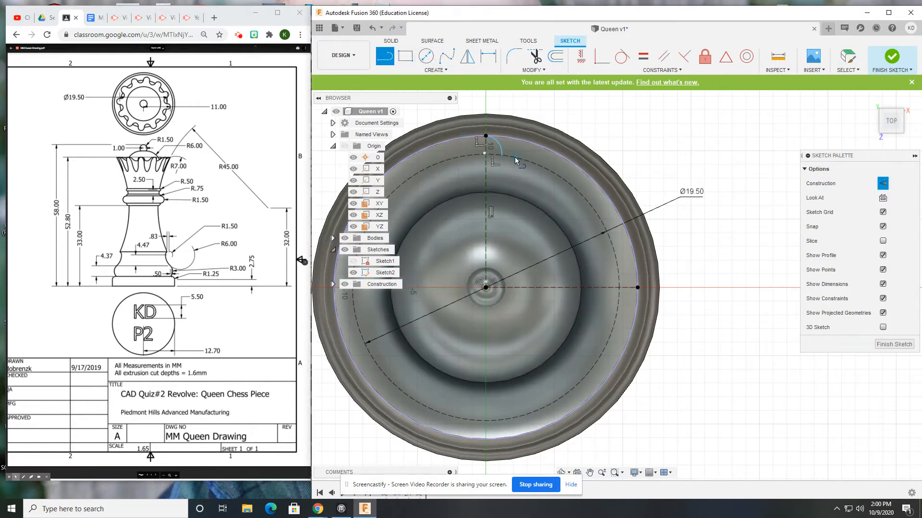
left_click(435, 70)
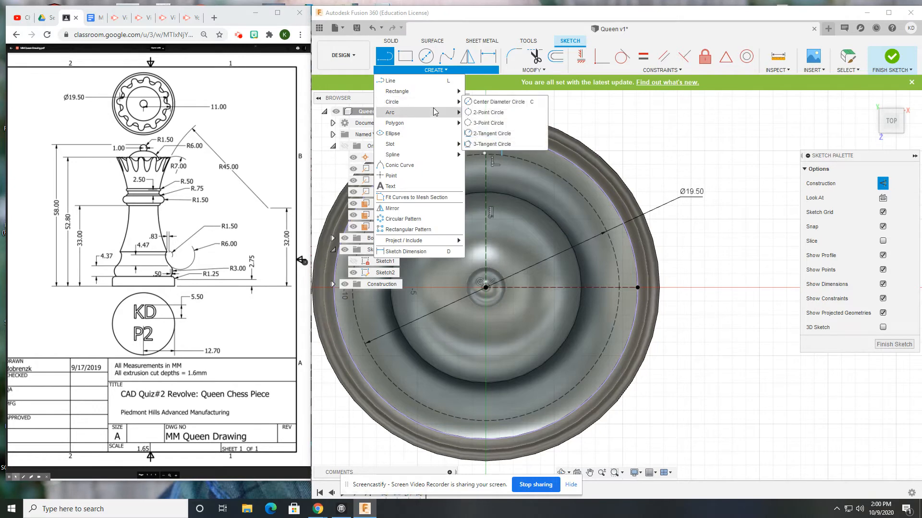
mouse_move(434, 111)
left_click(489, 122)
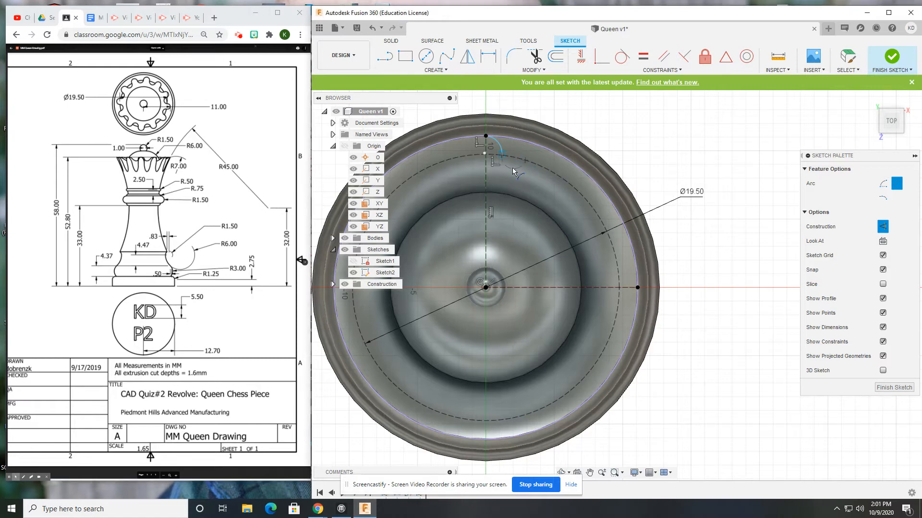
key("Escape")
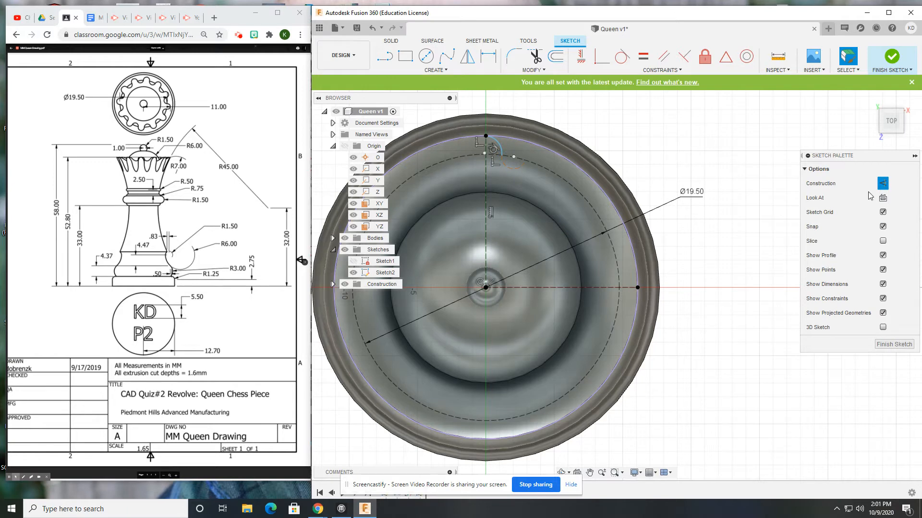
Continue the scallops with an outward and an inward three-point arc along the 19.50 circle, as regular geometry.
left_click(435, 70)
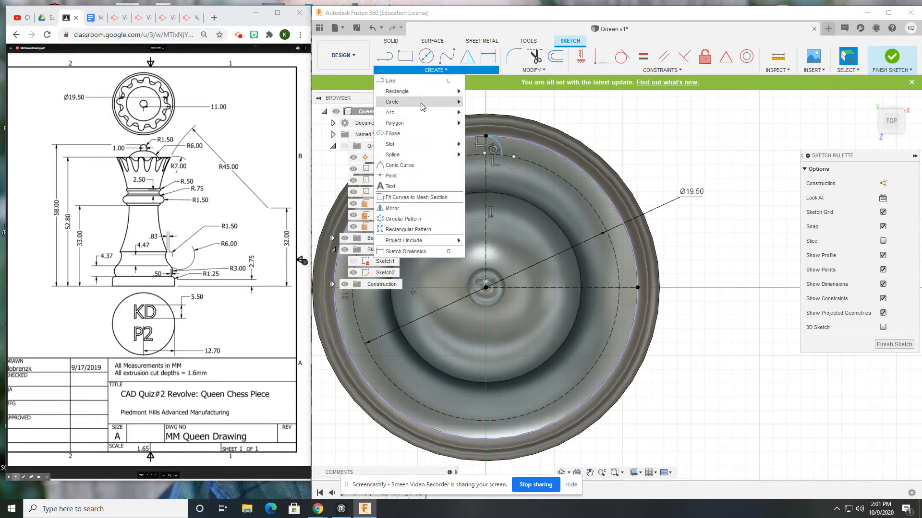
mouse_move(423, 112)
left_click(491, 123)
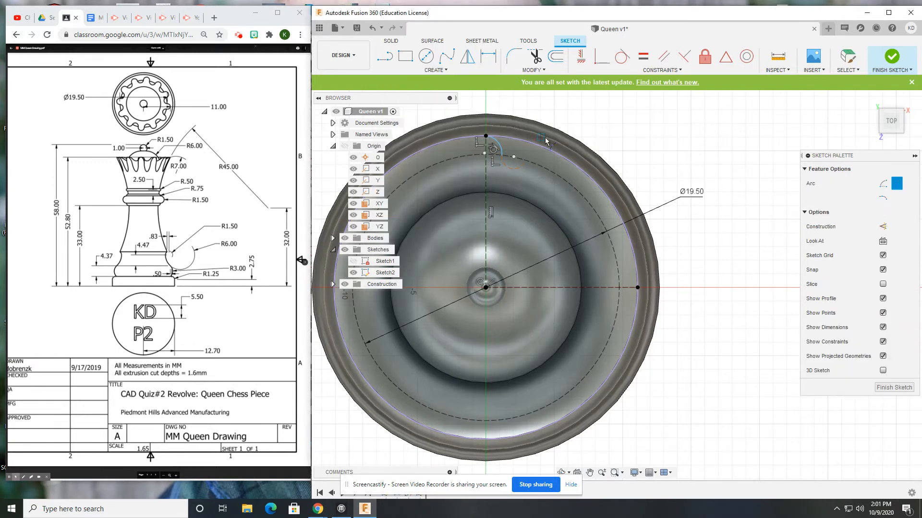
left_click(525, 159)
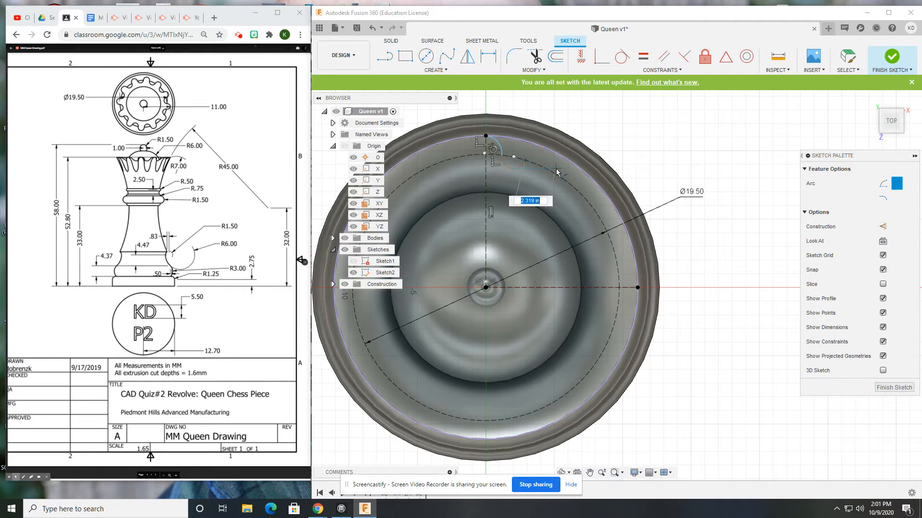
left_click(547, 171)
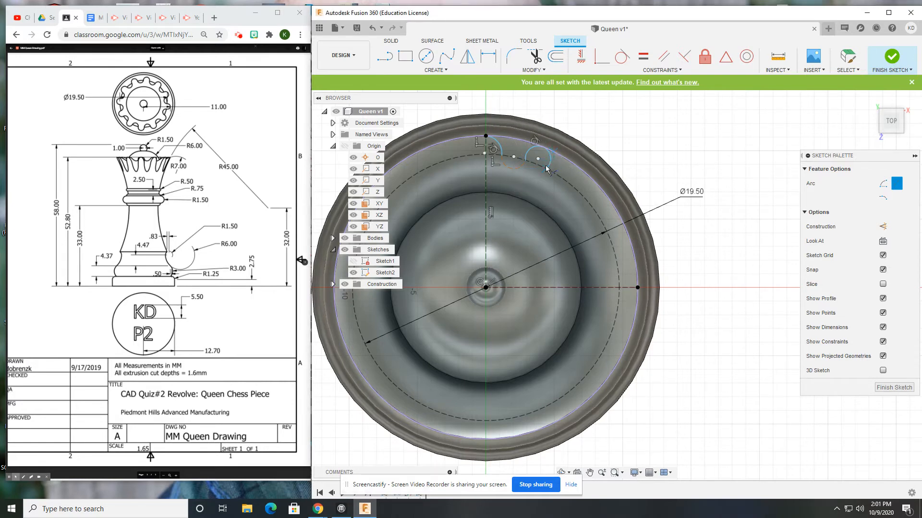
left_click(547, 170)
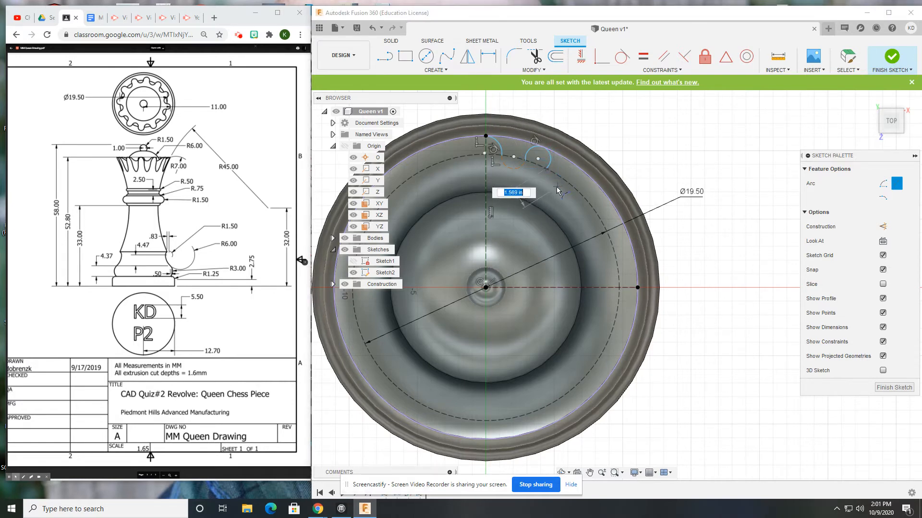
left_click(547, 188)
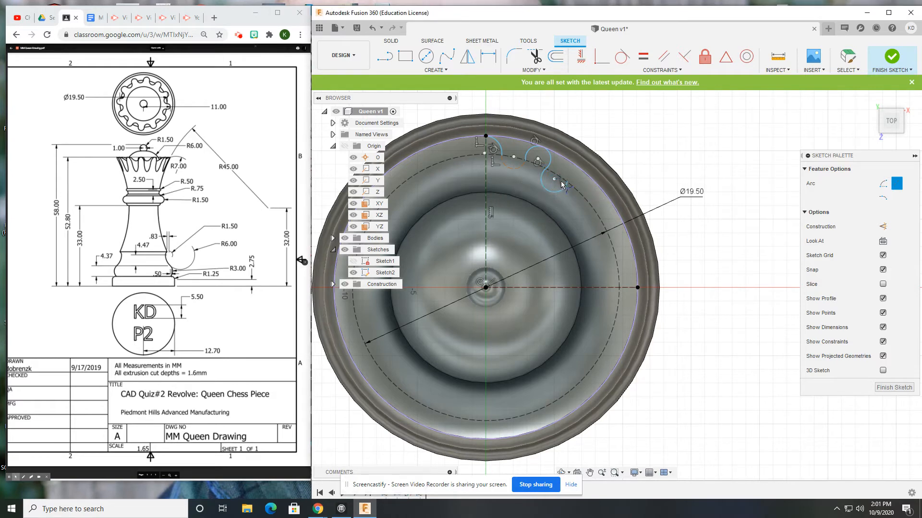
Draw three more alternating three-point arcs, ending the chain at the horizontal construction line's outer end on the rim.
left_click(571, 183)
left_click(589, 188)
left_click(583, 196)
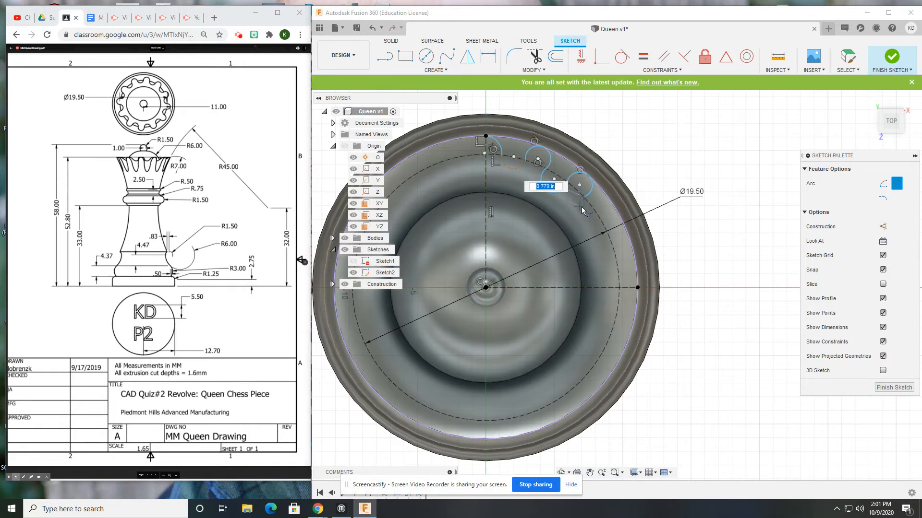
left_click(595, 215)
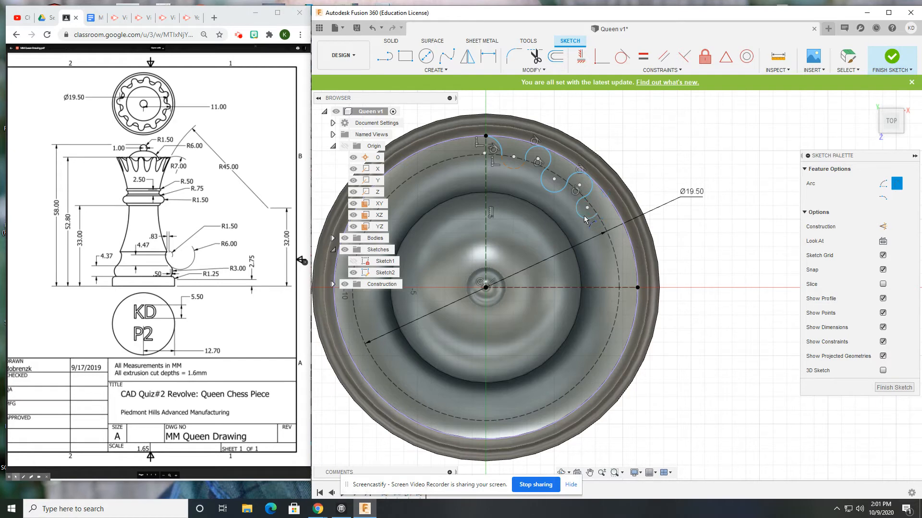
left_click(597, 214)
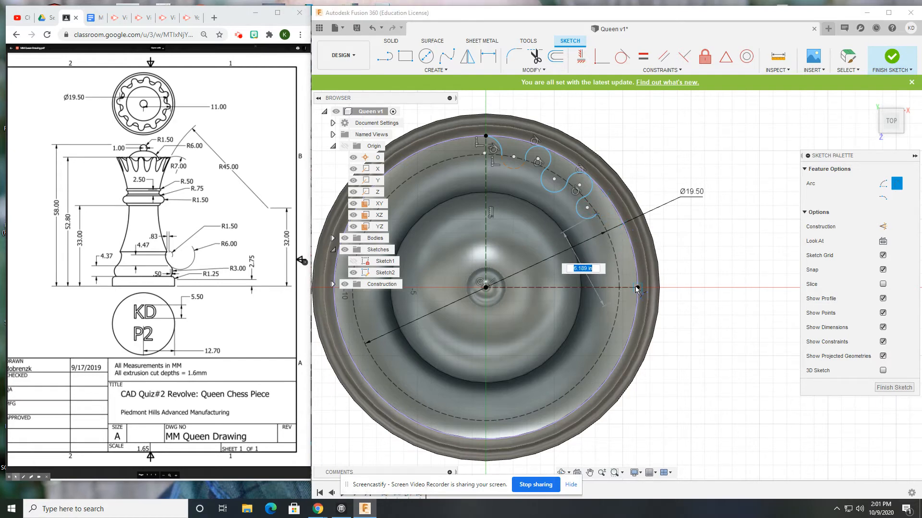
key("Escape")
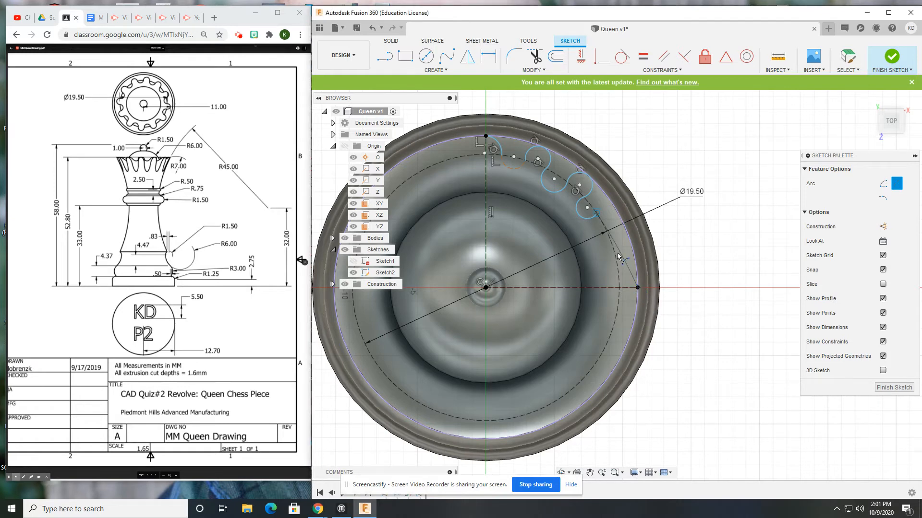
left_click(632, 233)
key("Escape")
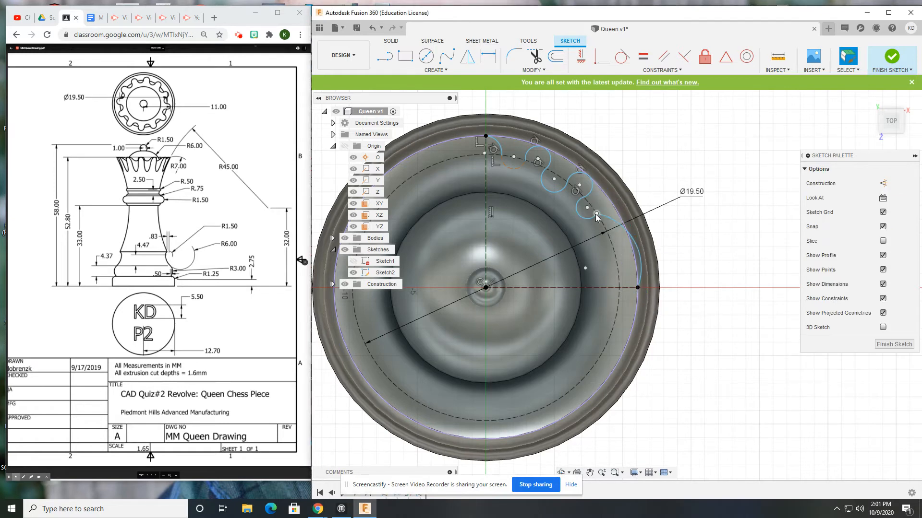
Reshape the scallops by moving arc joints near the 19.50 circle, and convert the second arc from construction to regular geometry.
mouse_move(602, 225)
left_mouse_down()
mouse_move(588, 201)
mouse_move(596, 213)
left_mouse_up()
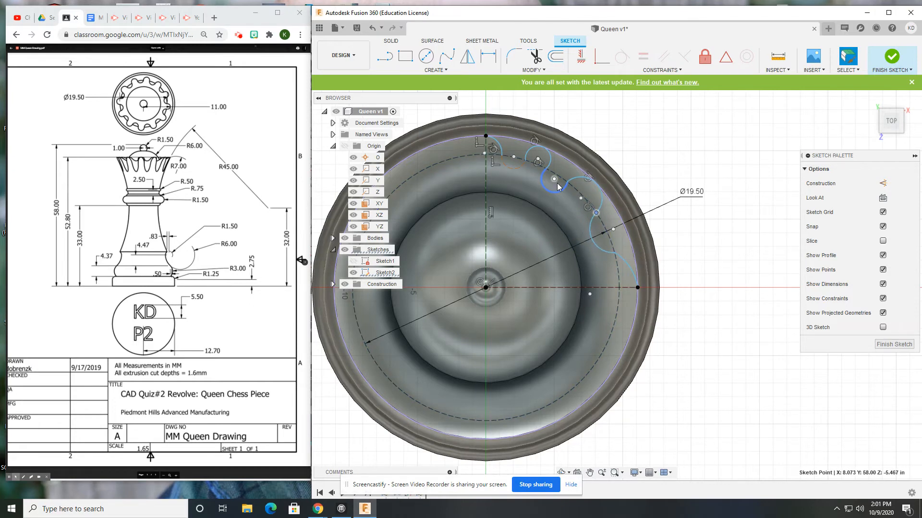
left_click_drag(567, 184, 532, 162)
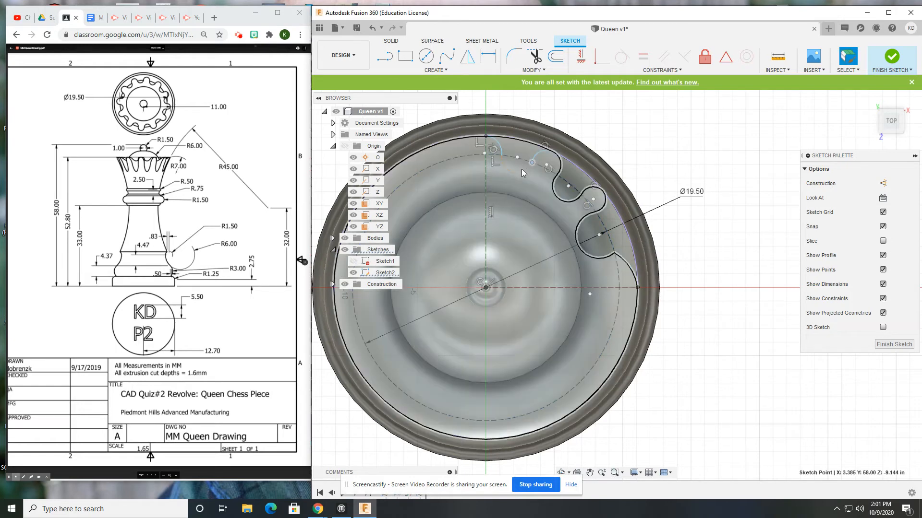
left_click(521, 171)
left_click(883, 213)
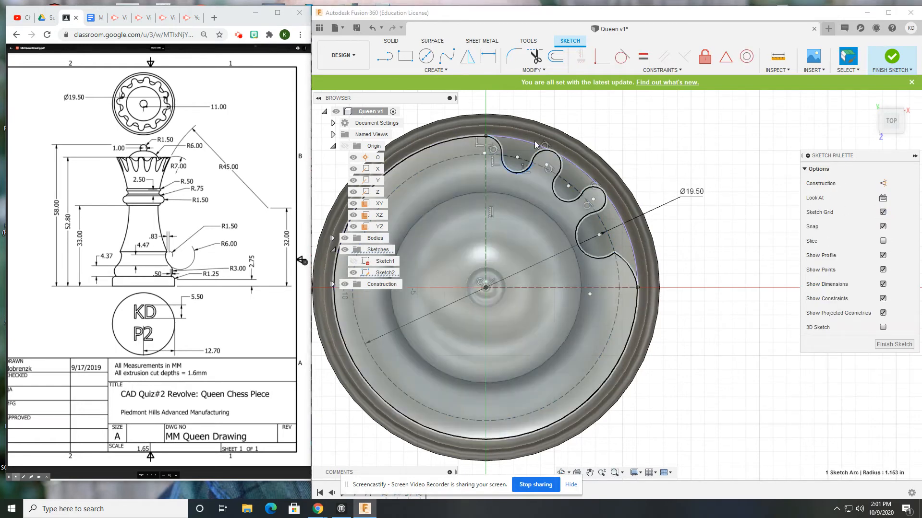
Apply Equal constraints between the scallop arcs so that they share the same radius.
left_click(643, 56)
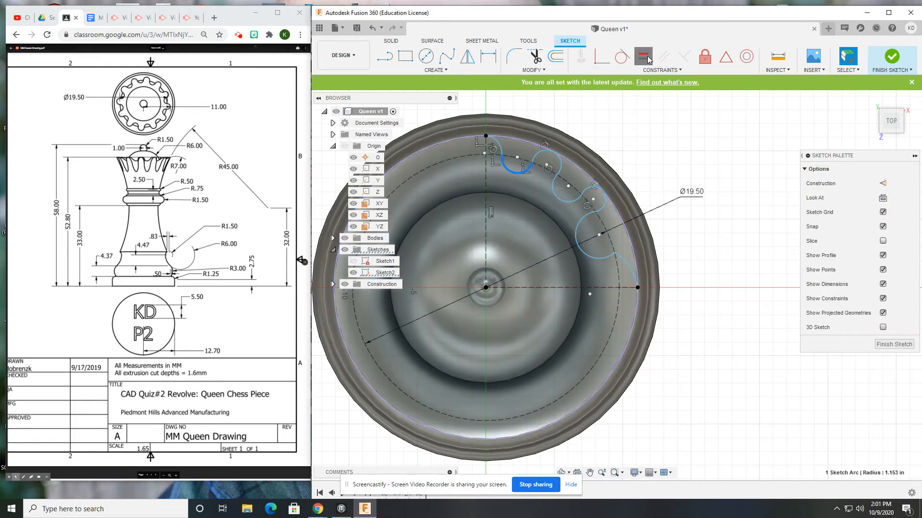
left_click(542, 156)
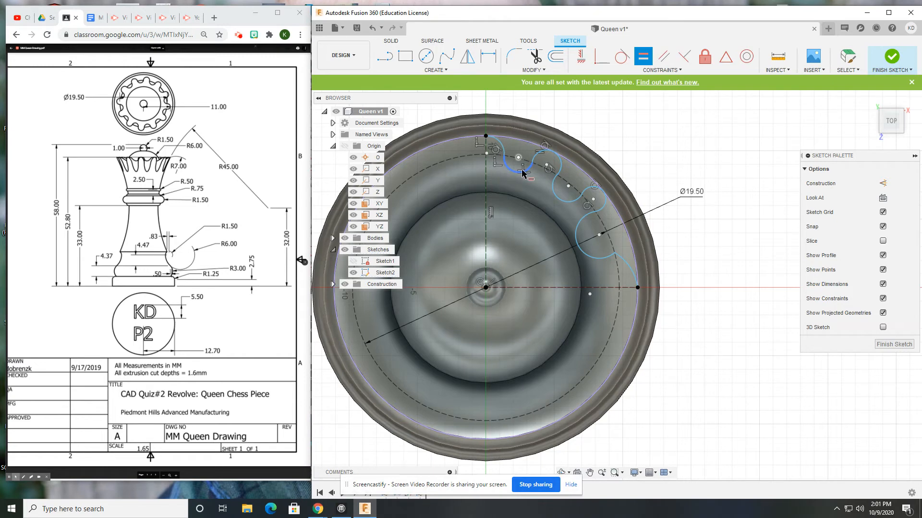
left_click(553, 189)
key("Escape")
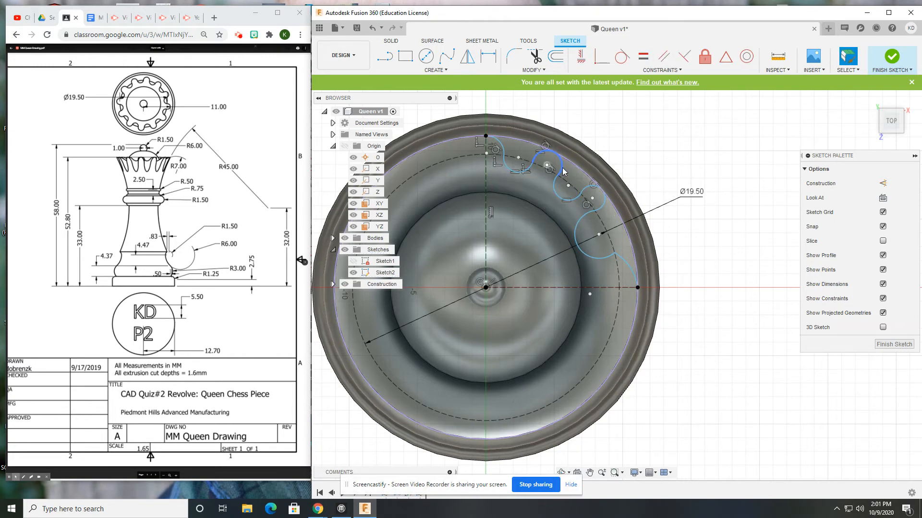
left_click(643, 57)
left_click(589, 191)
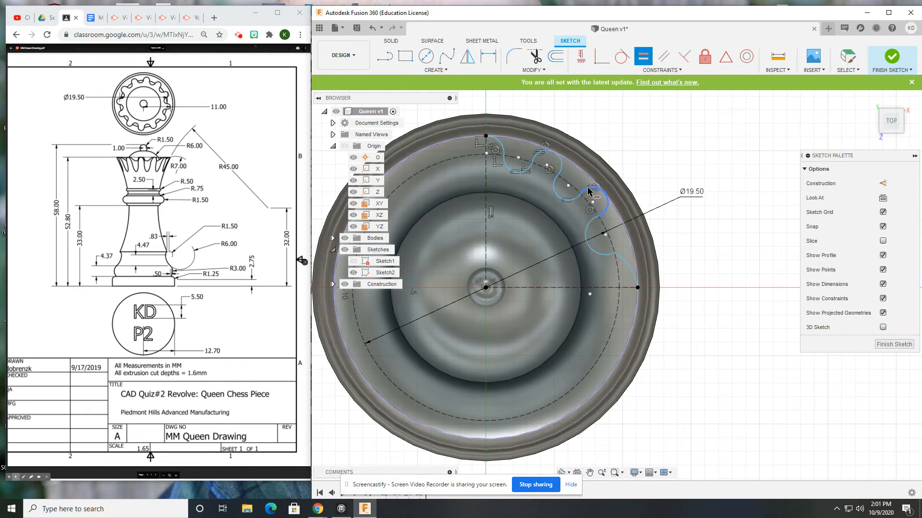
left_click(589, 193)
left_click(588, 228)
key("Escape")
Make the last arc, ending at the horizontal construction line, tangent to the inward scallop beside it.
left_click(631, 262)
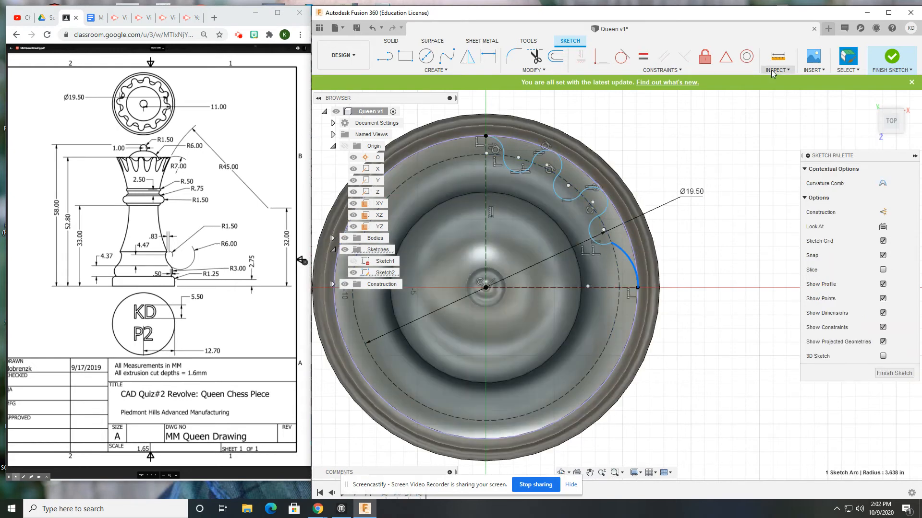
left_click(623, 56)
left_click(605, 246)
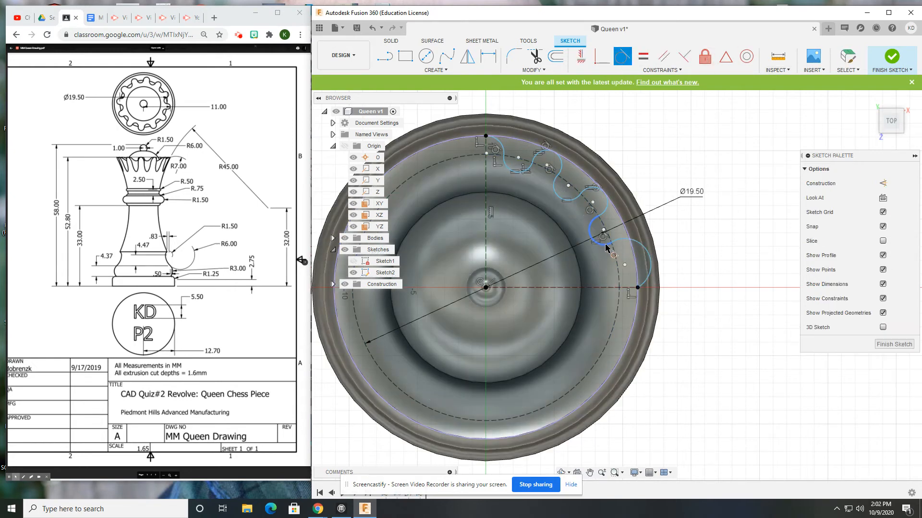
Apply Tangent constraints between the remaining neighbouring scallop arcs, working back to the second arc.
left_click(594, 220)
left_click(605, 212)
left_click(594, 191)
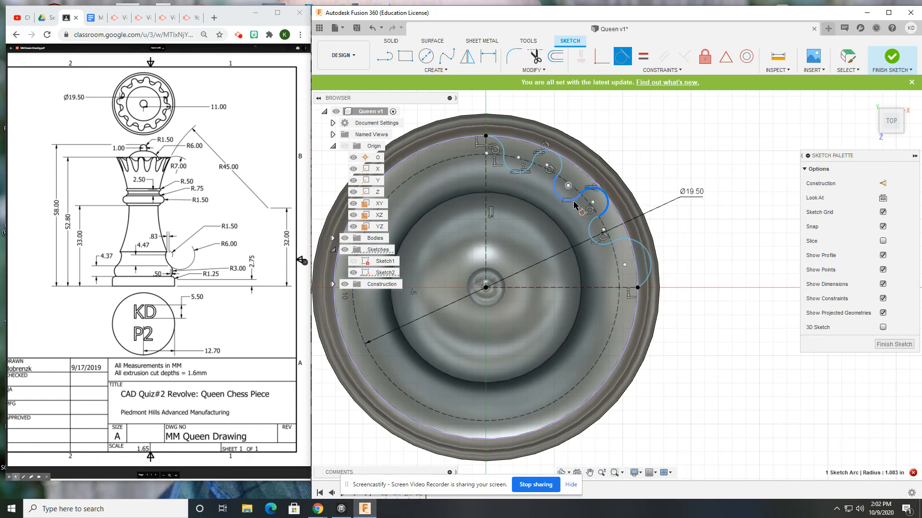
left_click(555, 186)
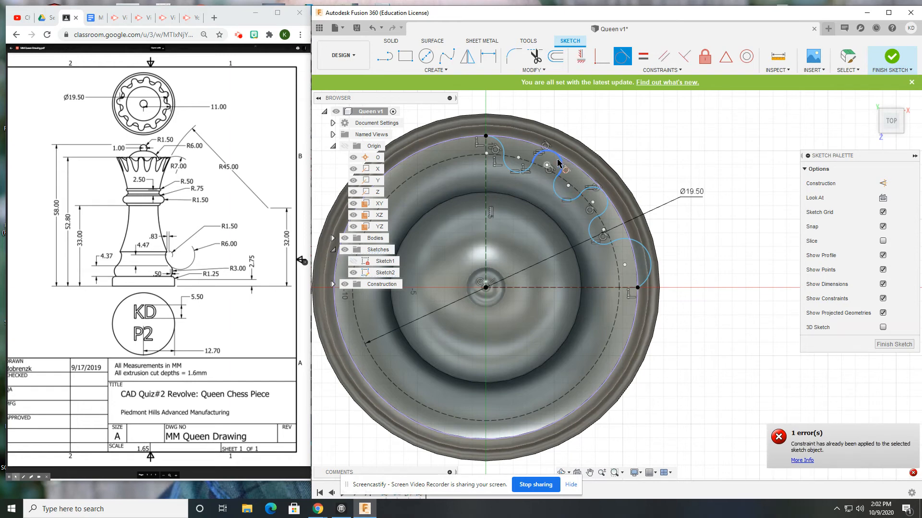
left_click(538, 158)
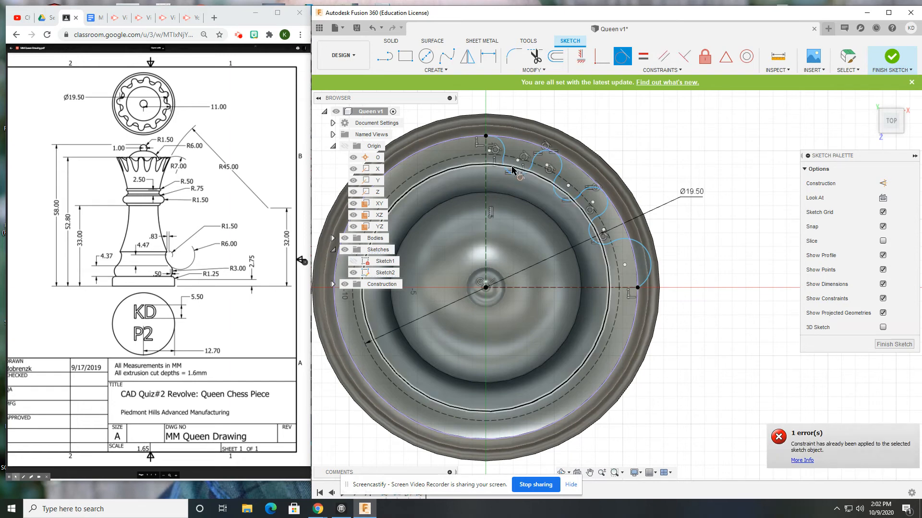
left_click(513, 147)
key("Escape")
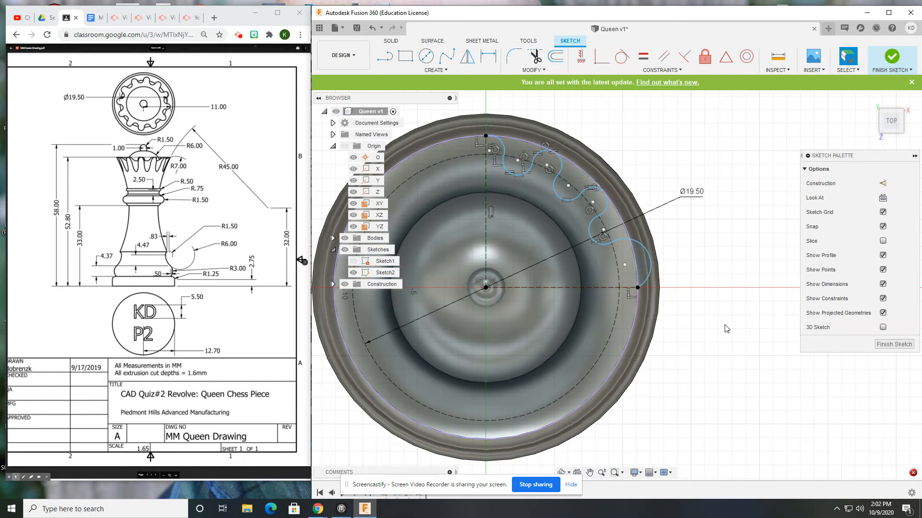
Move the last arc's centre point to the 19.50 circle at the horizontal construction line and constrain it coincident there.
double_click(624, 263)
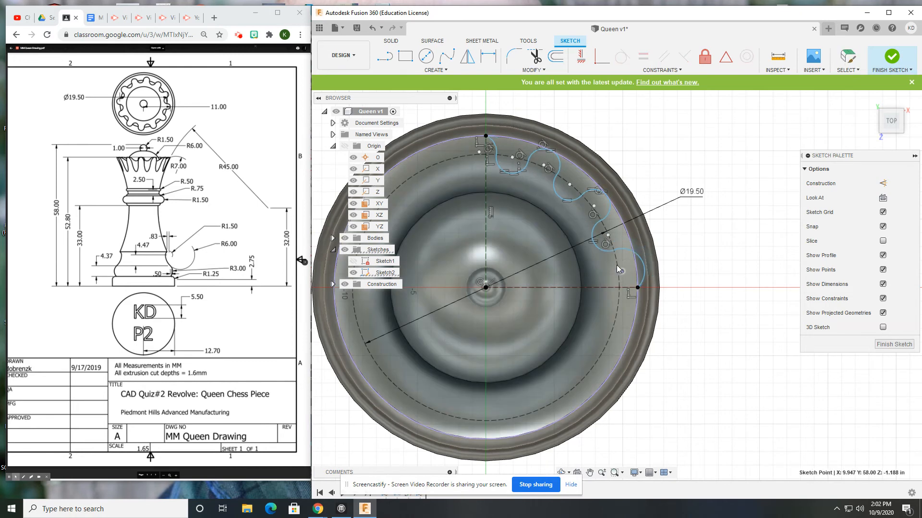
left_click_drag(615, 267, 611, 220)
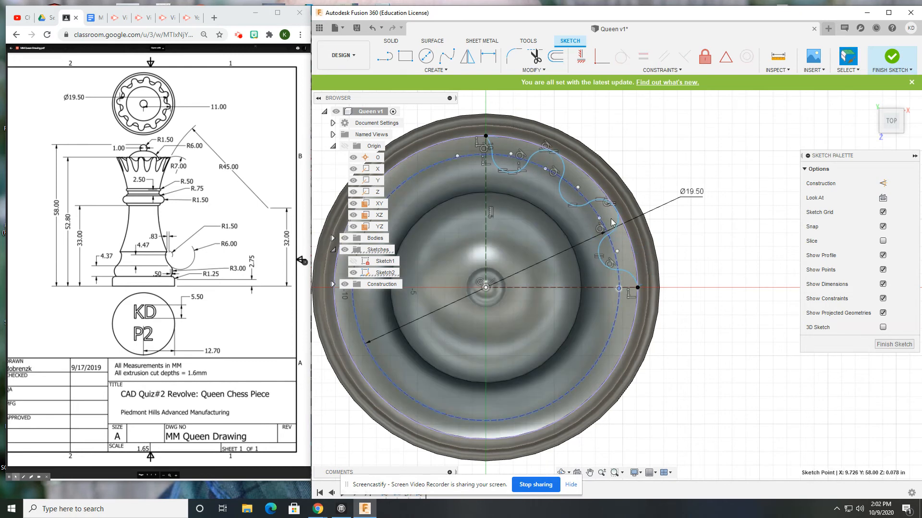
left_click(602, 56)
scroll(614, 287, "up", 4)
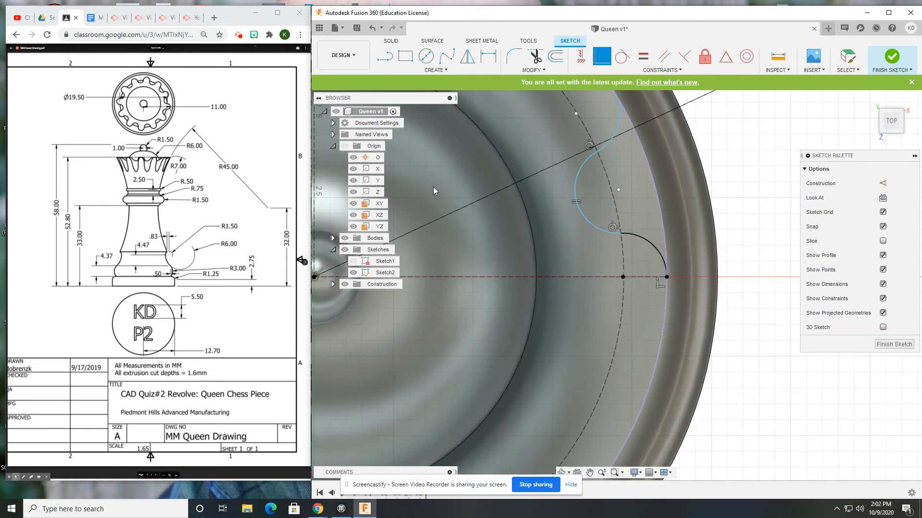
Constrain the first arc's centre point coincident to the point where the 19.50 circle meets the vertical construction line.
scroll(457, 186, "down", 3)
middle_click_drag(475, 189, 635, 309)
scroll(628, 276, "up", 2)
scroll(611, 284, "up", 1)
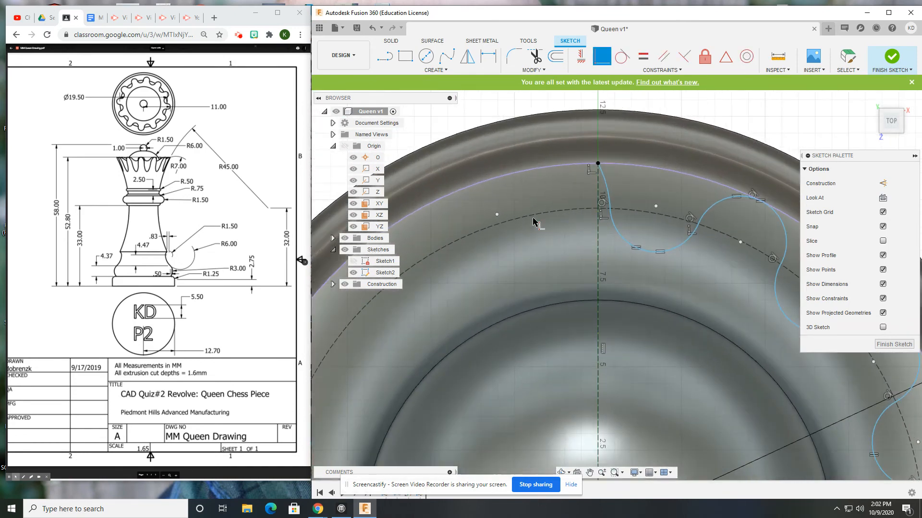
left_click(495, 214)
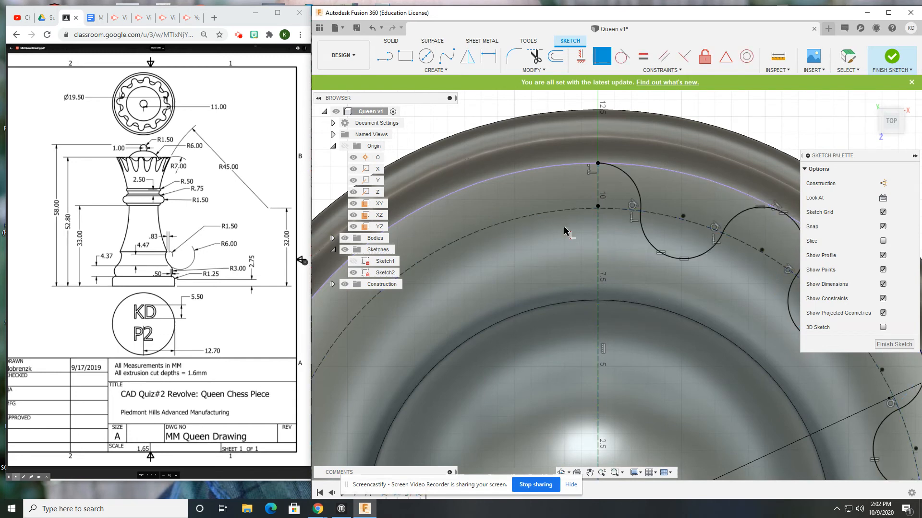
Extrude the three regions between the scalloped arcs and the outer rim circle as a Cut with a distance of -16 in.
scroll(661, 291, "down", 2)
mouse_move(796, 394)
middle_mouse_down()
mouse_move(733, 312)
mouse_move(693, 295)
middle_mouse_up()
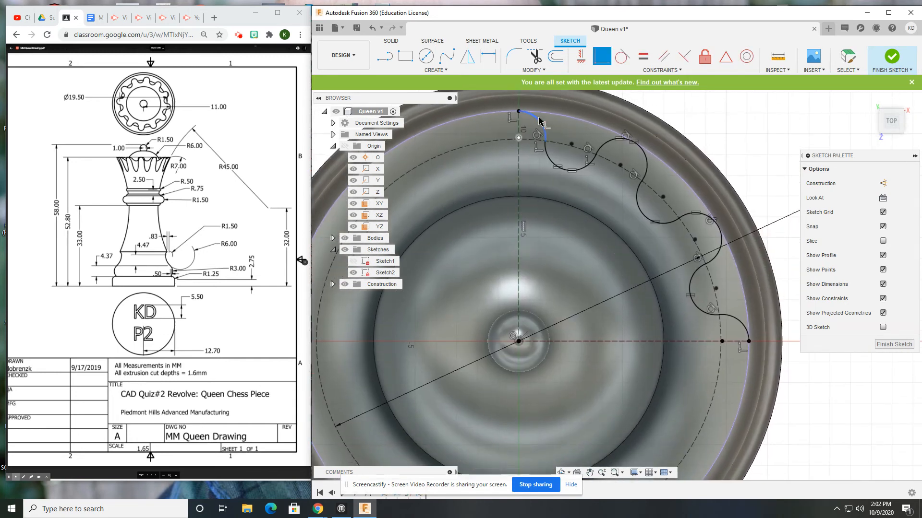
mouse_move(750, 340)
middle_mouse_down()
mouse_move(707, 328)
mouse_move(697, 338)
middle_mouse_up()
scroll(697, 306, "up", 1)
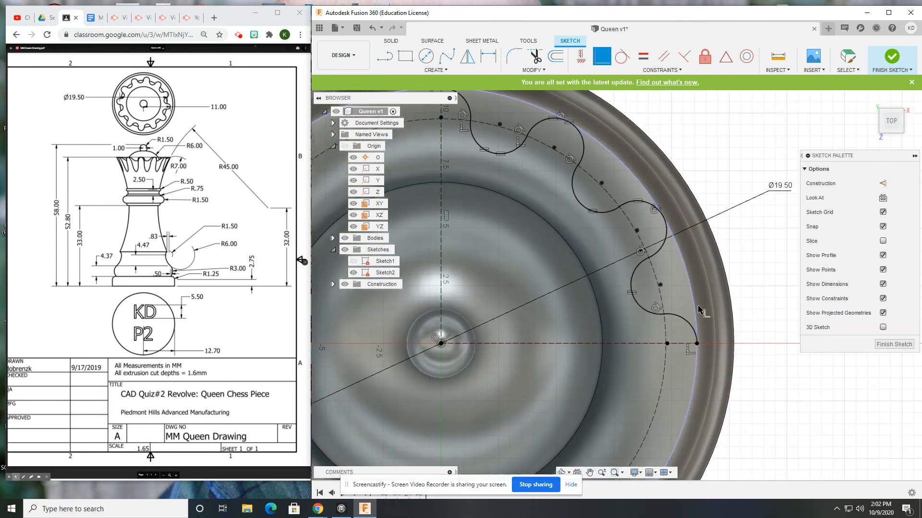
scroll(690, 340, "down", 4)
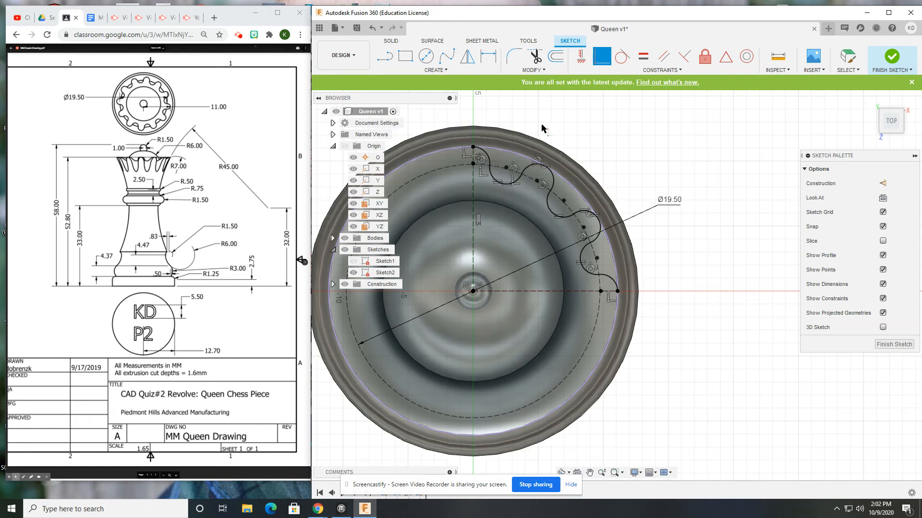
left_click(392, 40)
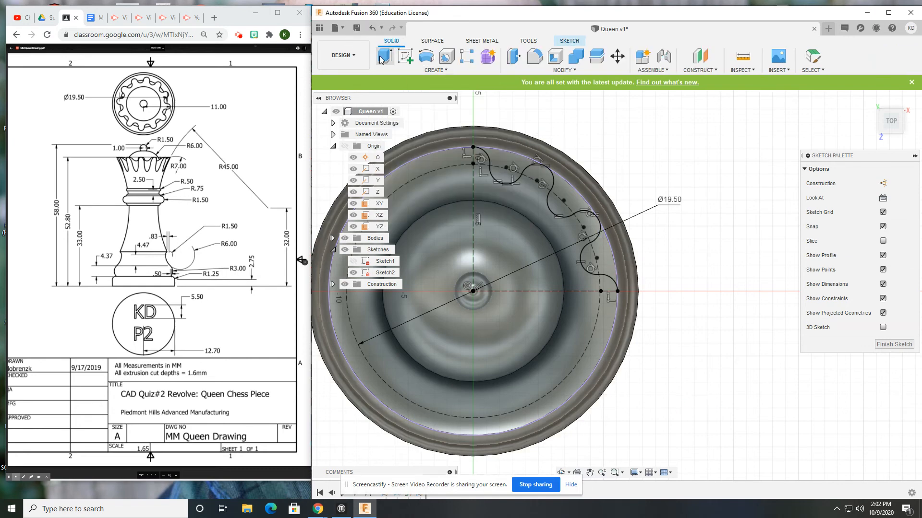
left_click(384, 56)
left_click(503, 160)
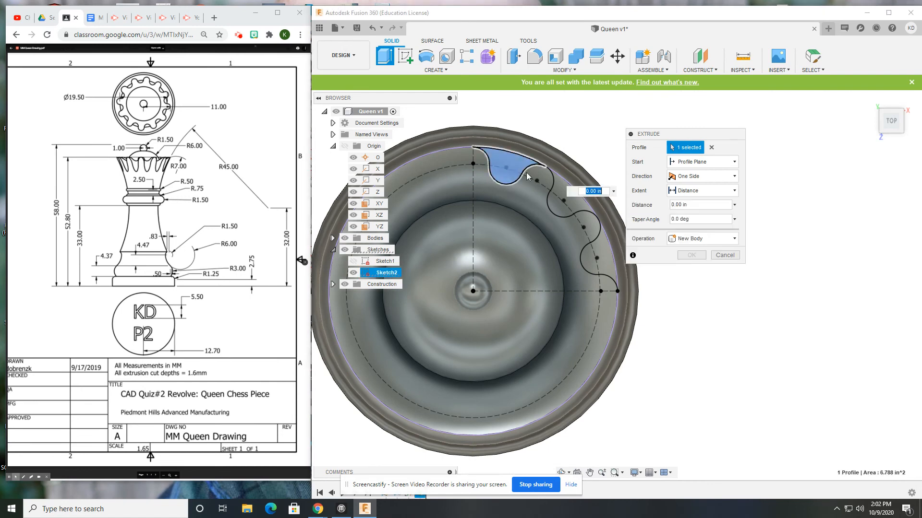
left_click(564, 211)
left_click(597, 262)
left_click(703, 238)
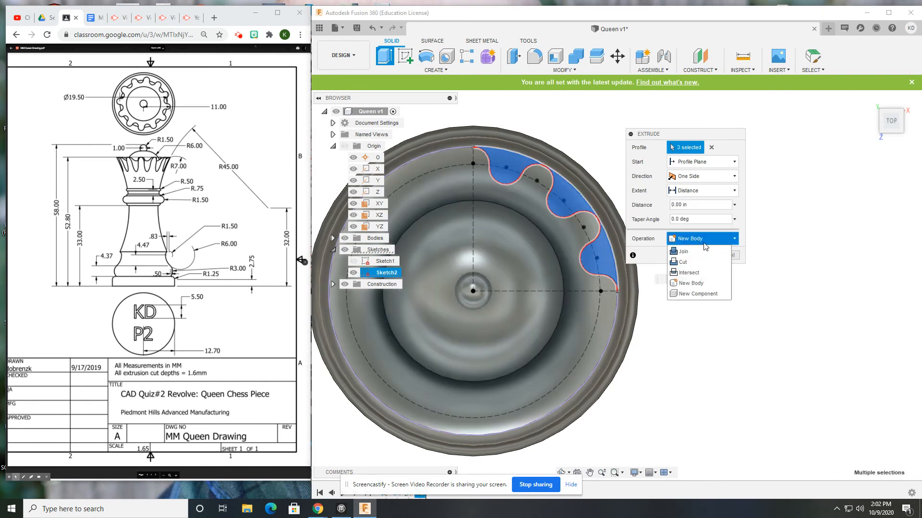
left_click(691, 262)
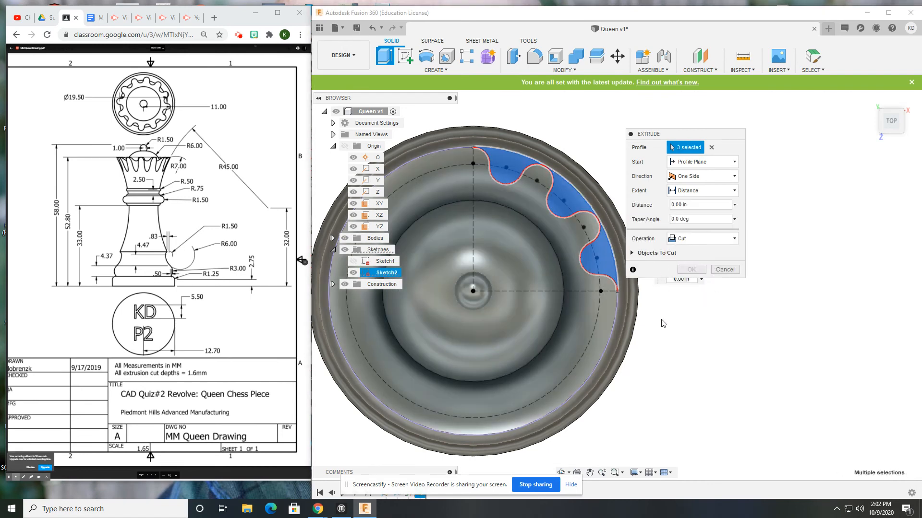
middle_click_drag(658, 296, 480, 235, "shift")
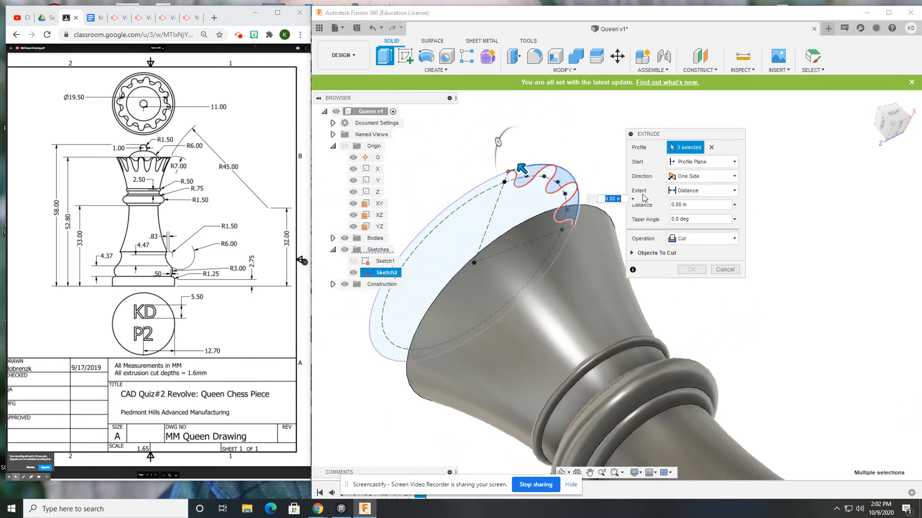
type("-1")
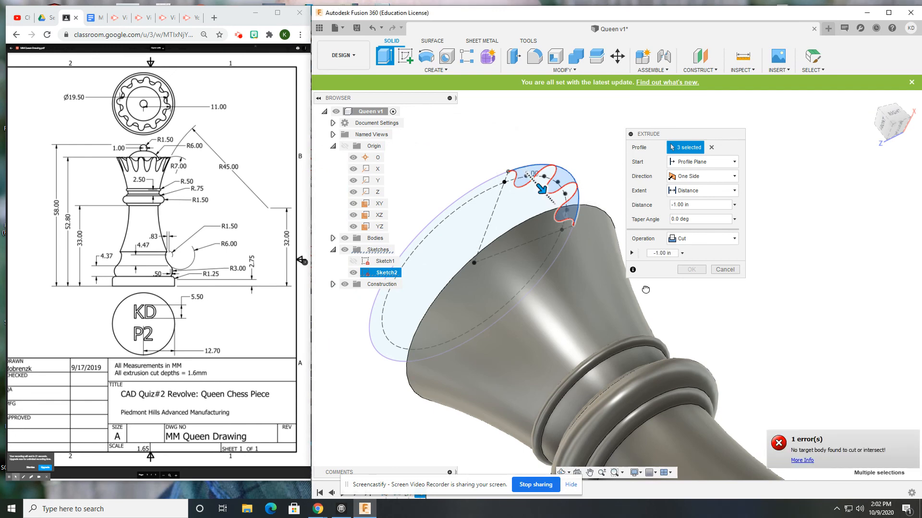
mouse_move(646, 289)
left_mouse_down()
mouse_move(655, 296)
mouse_move(646, 287)
left_mouse_up()
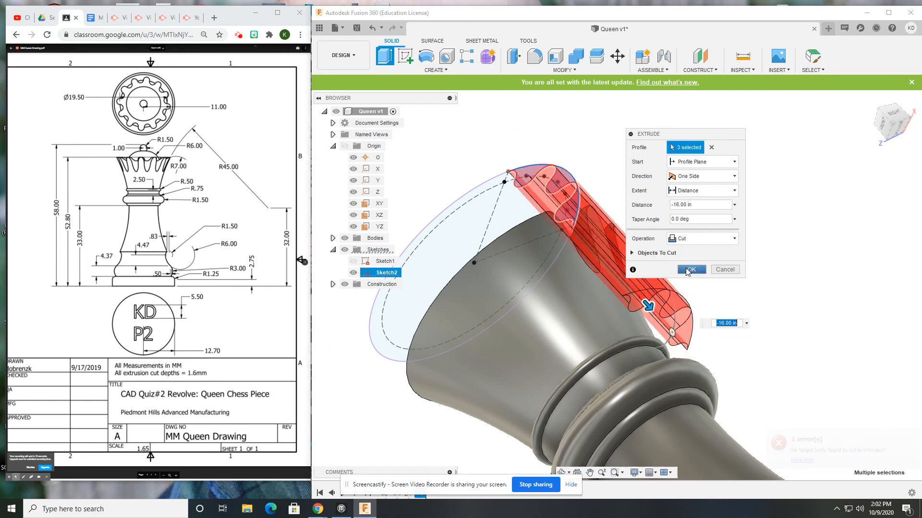
left_click(688, 269)
middle_click_drag(710, 281, 624, 336, "shift")
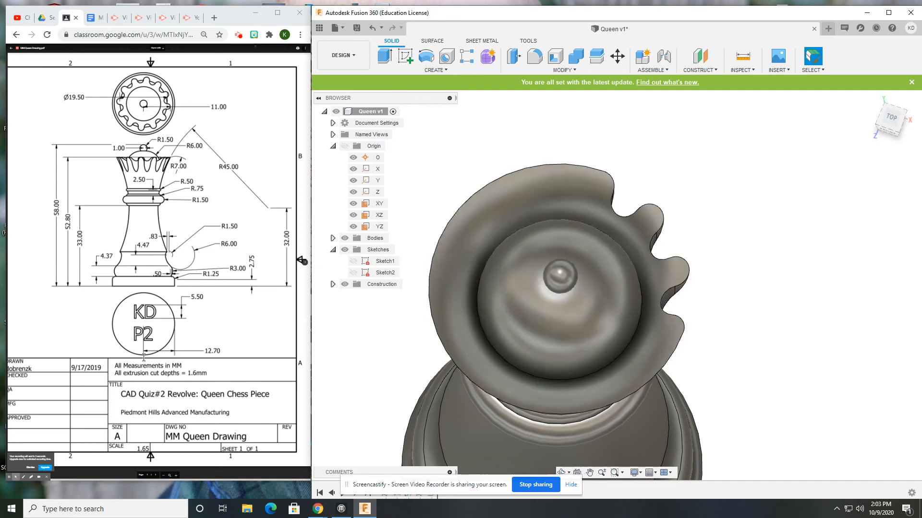
mouse_move(20, 474)
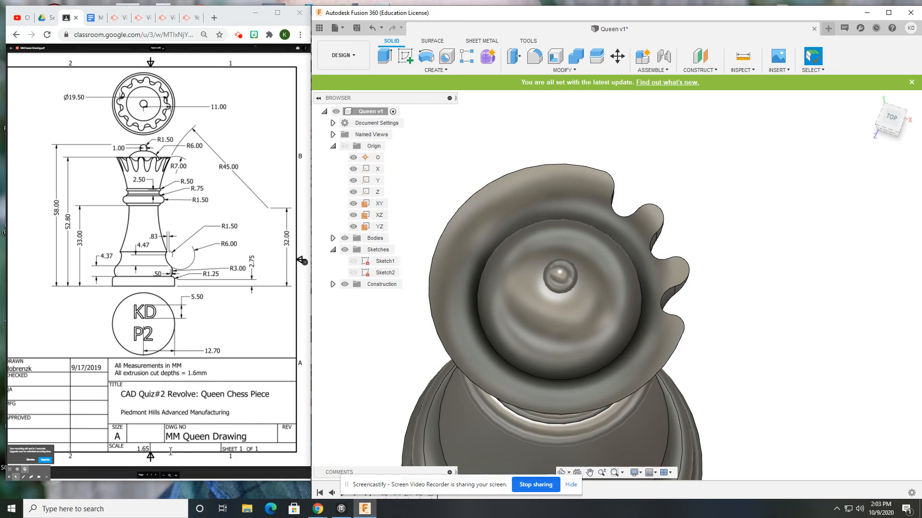